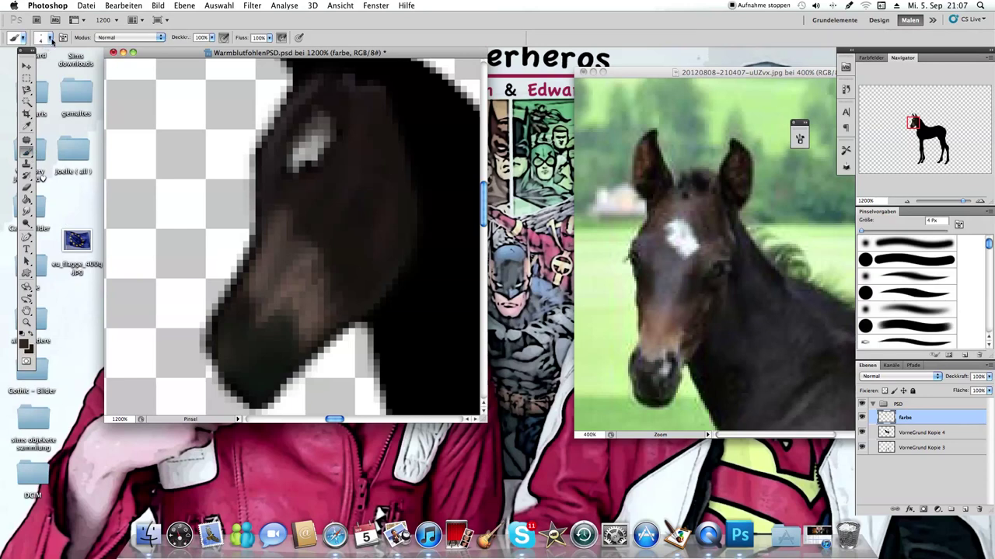
Set the brush size to 2 px and paint dark brown shading over the foal's lower cheek and muzzle
left_click(52, 39)
left_click_drag(18, 68, 16, 68)
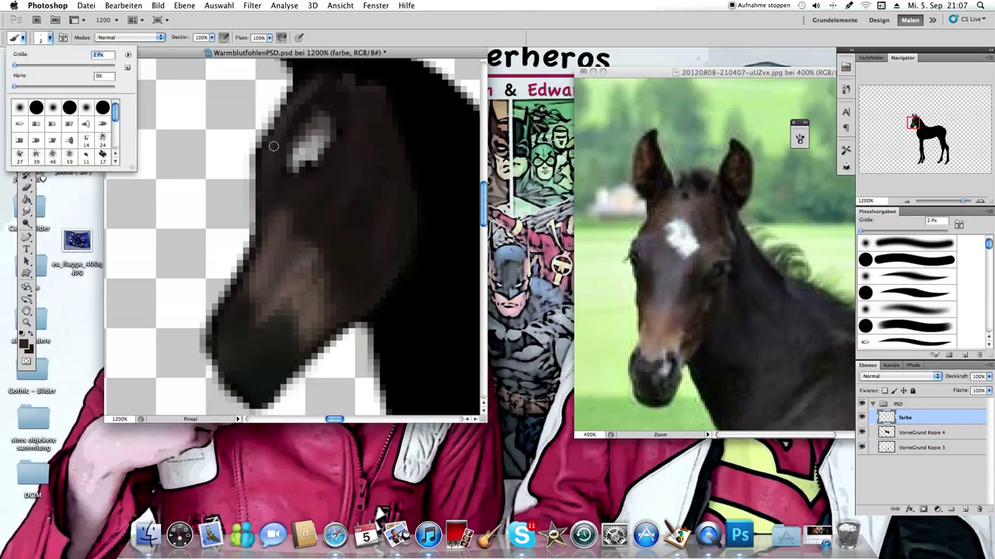
right_click(284, 322)
left_click(320, 246)
mouse_move(347, 221)
left_mouse_down()
mouse_move(309, 288)
mouse_move(321, 298)
left_mouse_up()
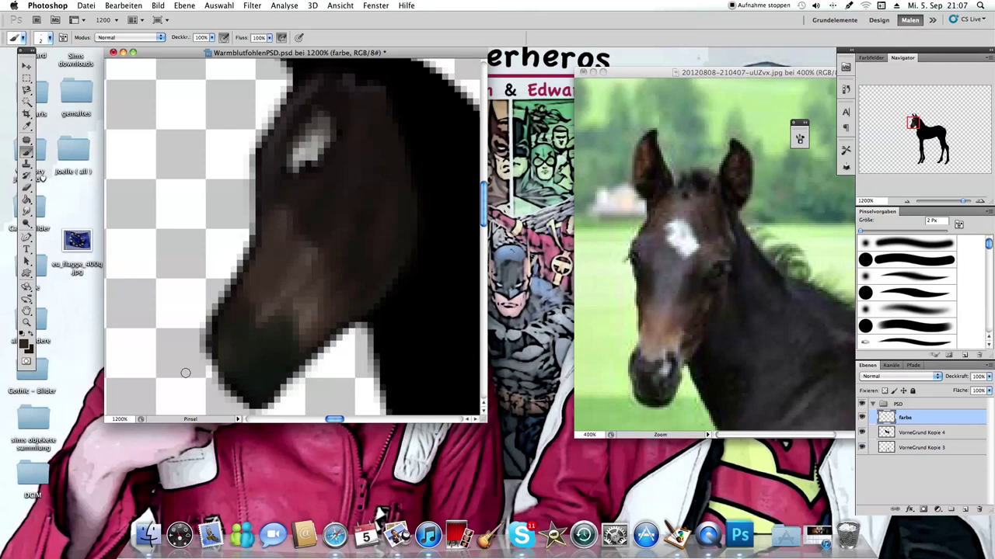
Sample a dark brown and brush it over the foal's forehead and upper nose bridge
left_click(20, 127)
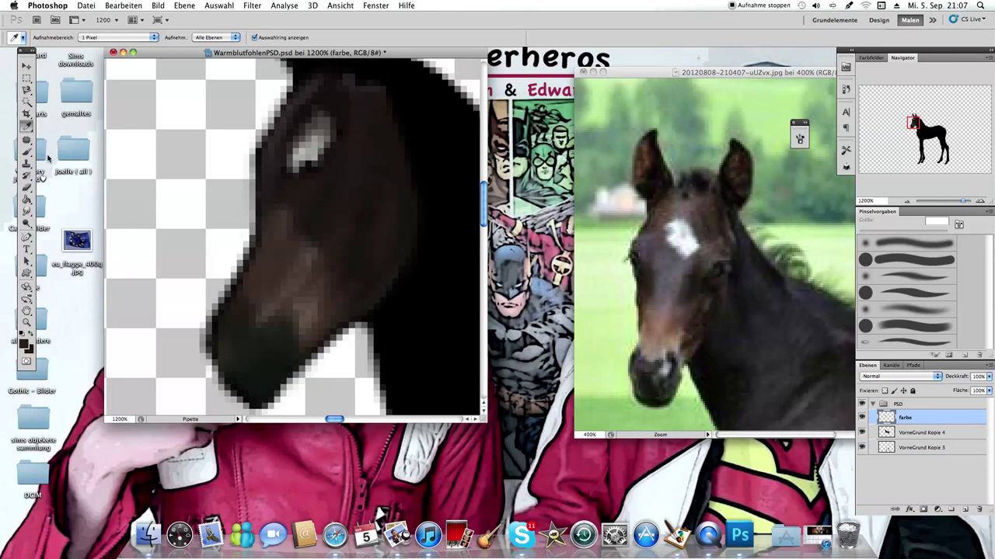
left_click(26, 153)
right_click(260, 200)
left_click(291, 179)
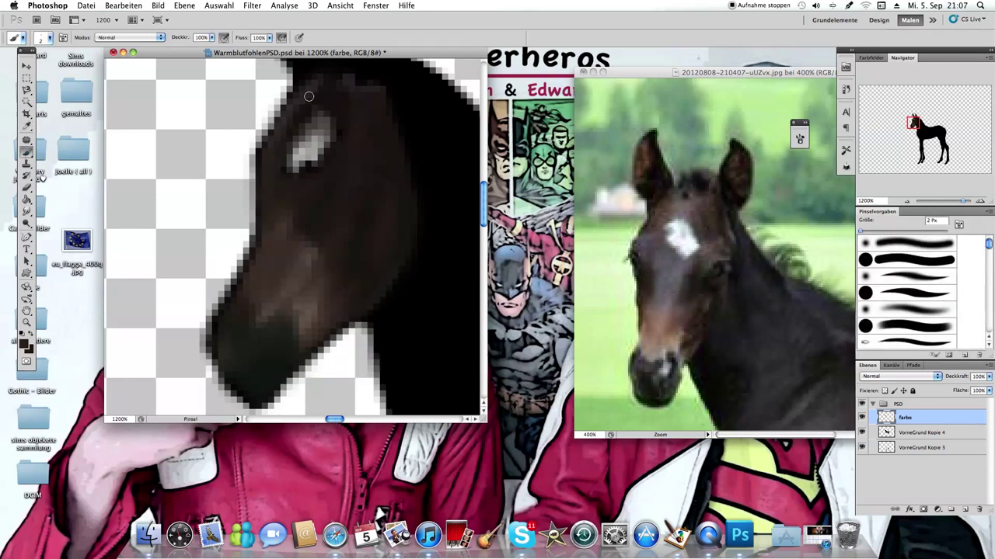
right_click(267, 184)
key("Escape")
Sample a dark coat tone from the reference photo and shade the foal's nose bridge and face with it
left_click(27, 126)
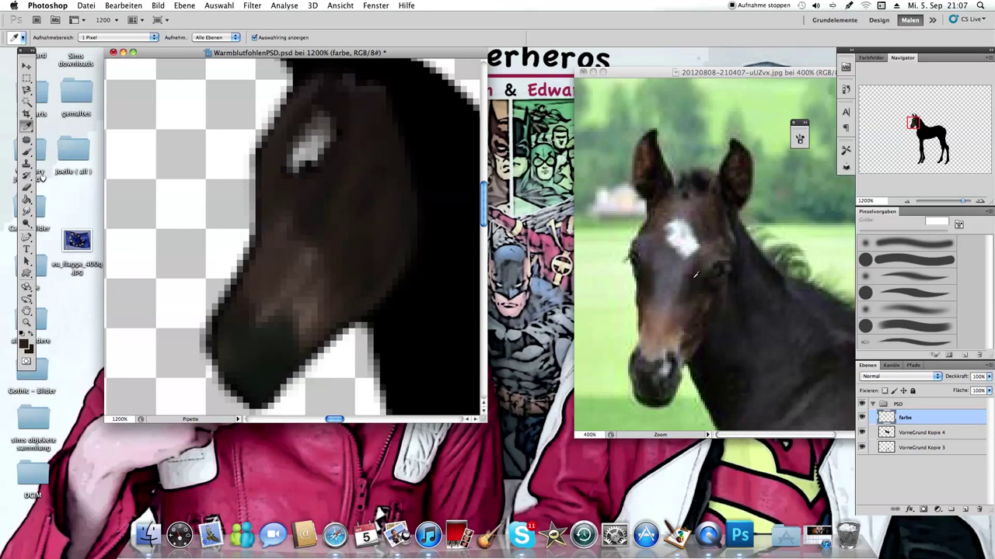
left_click(26, 154)
right_click(300, 263)
left_click(328, 187)
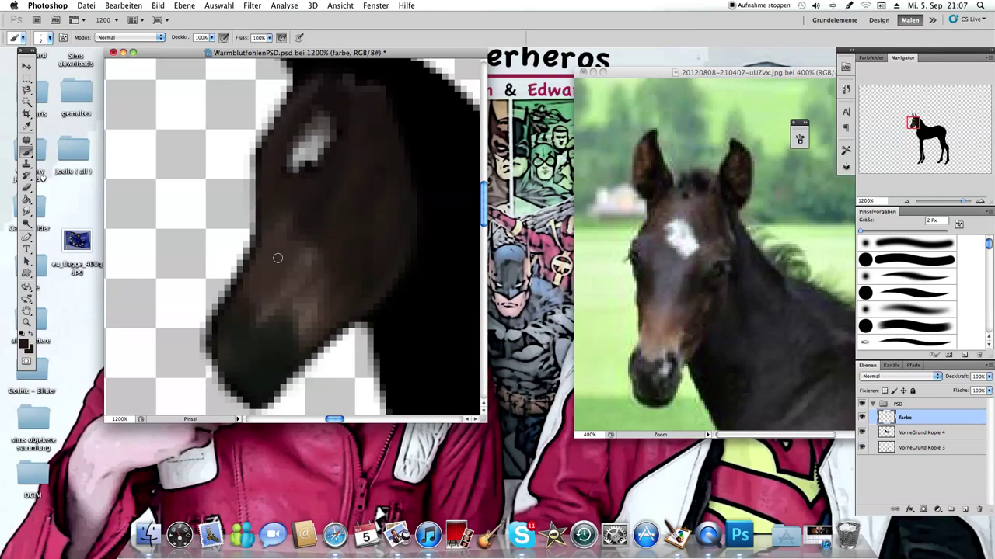
Sample the grey nostril highlight from the reference photo and paint soft grey highlights down the foal's nose bridge below the star
left_click(26, 125)
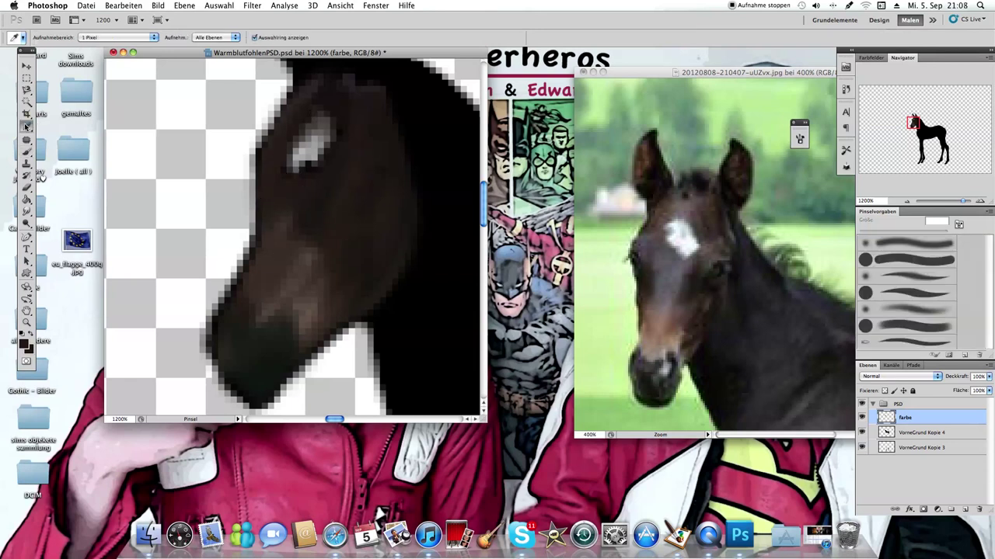
left_click(665, 369)
left_click(26, 153)
right_click(221, 231)
left_click(314, 177)
left_click_drag(315, 177, 268, 259)
left_click_drag(286, 202, 262, 244)
left_click_drag(284, 173, 266, 260)
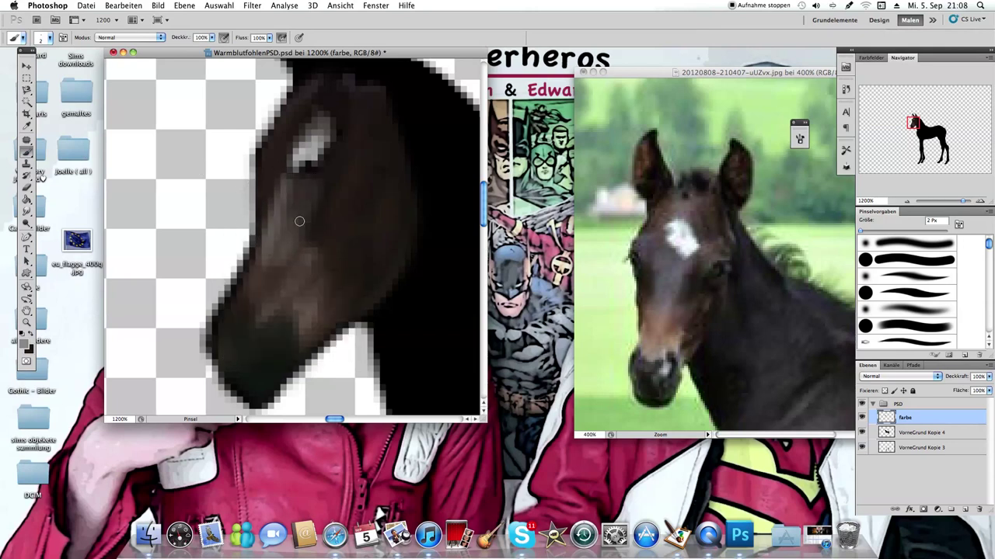
left_click_drag(317, 209, 285, 248)
mouse_move(325, 191)
left_mouse_down()
mouse_move(306, 221)
mouse_move(292, 216)
left_mouse_up()
left_click_drag(290, 178, 264, 225)
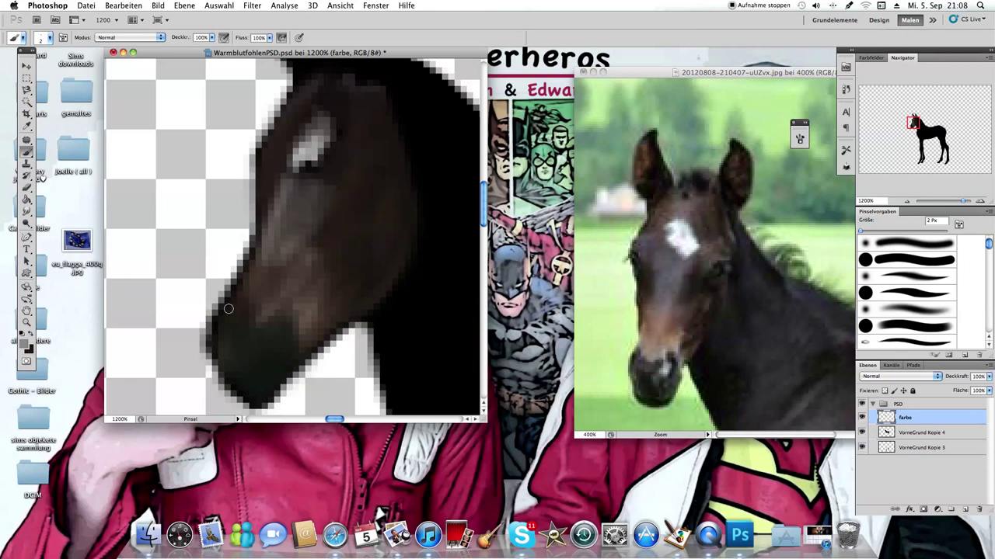
Brush grey highlights onto the foal's dark muzzle around the nostrils
right_click(258, 289)
key("Escape")
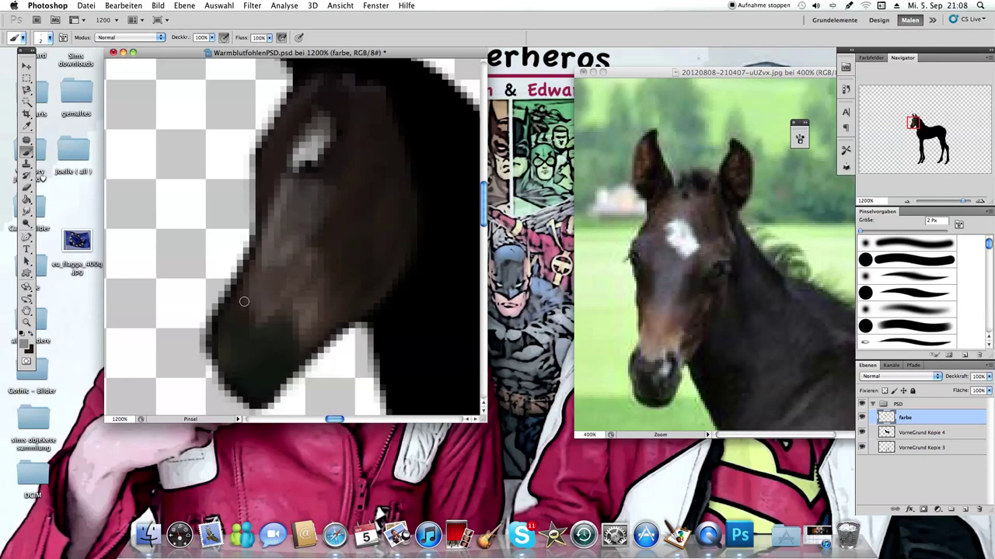
right_click(246, 302)
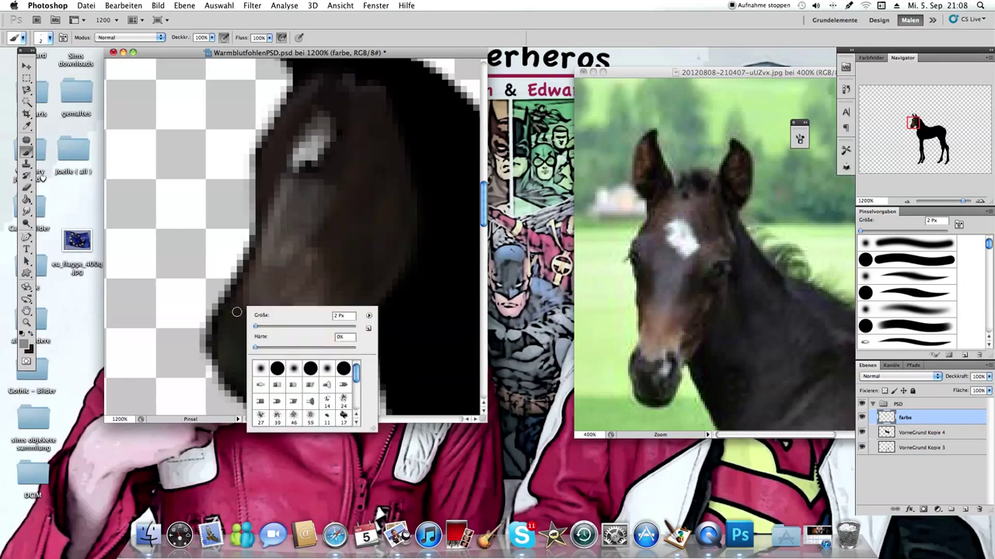
key("Escape")
right_click(236, 376)
mouse_move(269, 324)
left_mouse_down()
mouse_move(278, 344)
mouse_move(275, 332)
mouse_move(264, 358)
left_mouse_up()
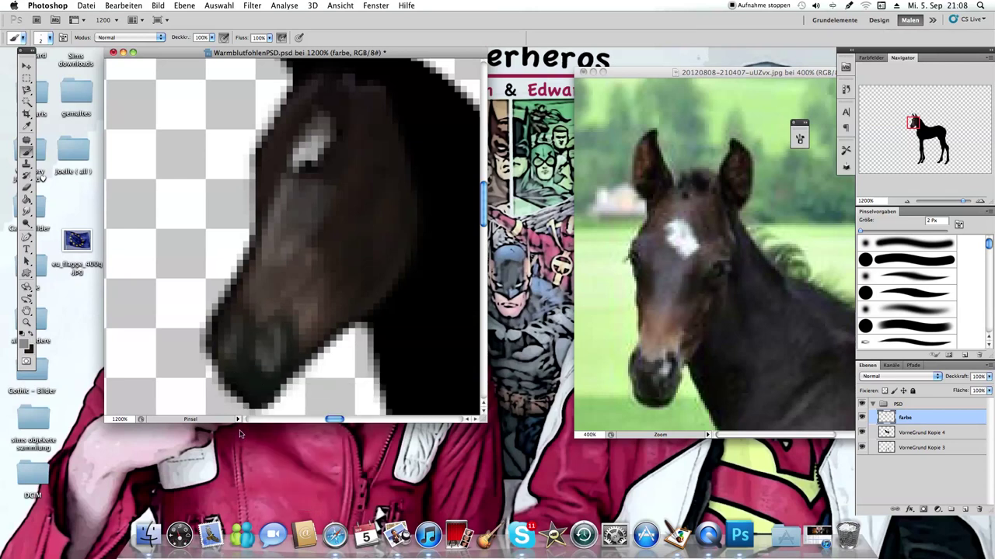
Sample a very dark tone, set the brush size to 1 px and paint dark contours around the nostrils and muzzle
left_click(25, 126)
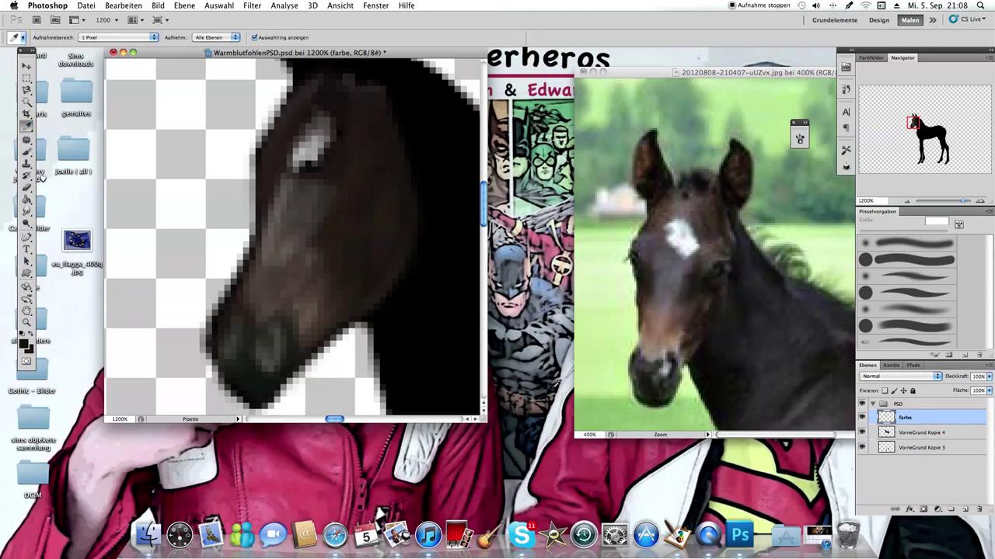
left_click(27, 150)
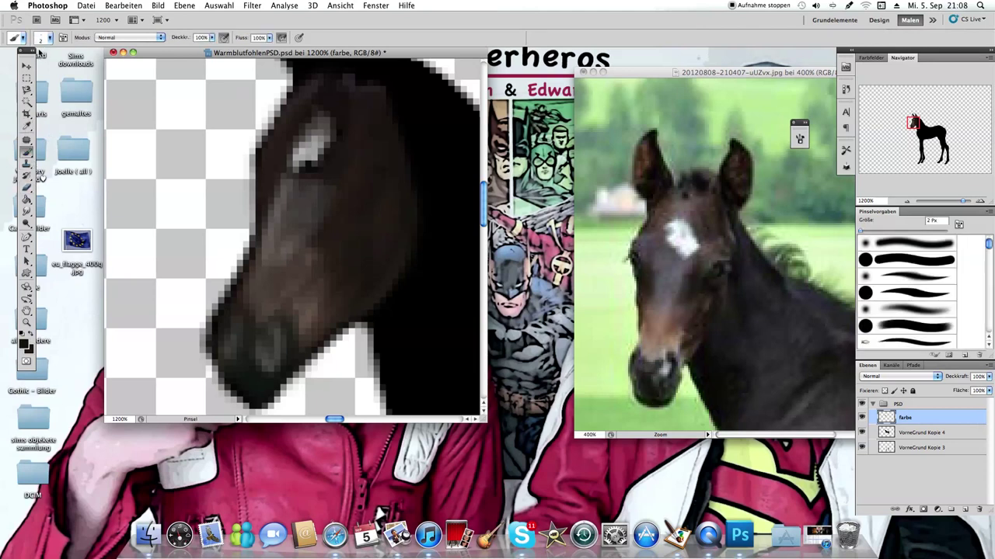
left_click(43, 37)
left_click_drag(16, 68, 14, 69)
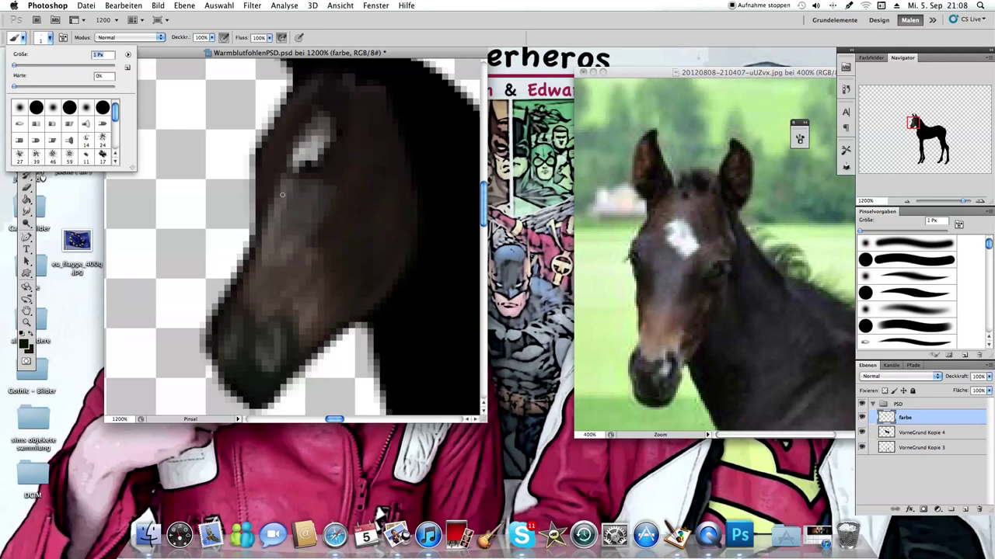
right_click(214, 268)
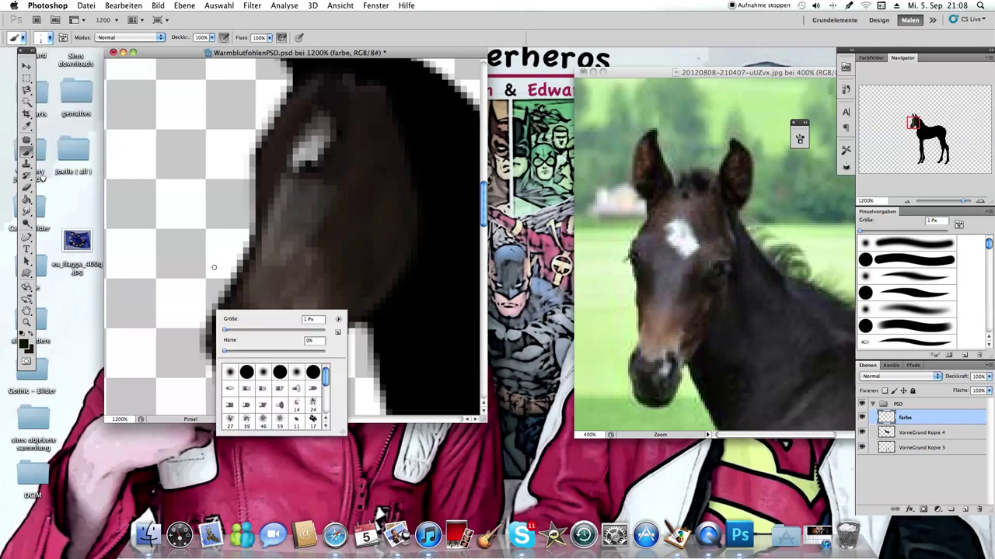
left_click(212, 336)
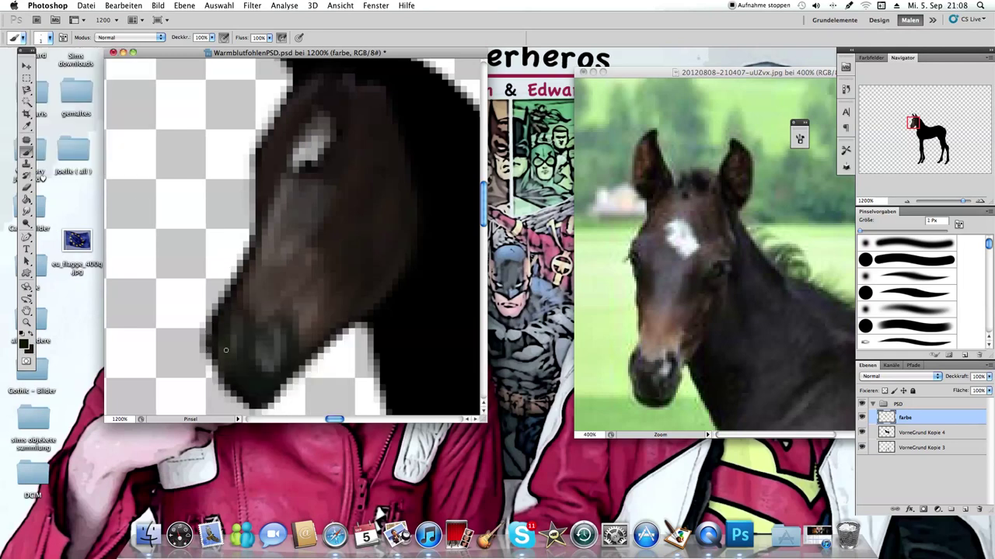
left_click_drag(246, 342, 259, 313)
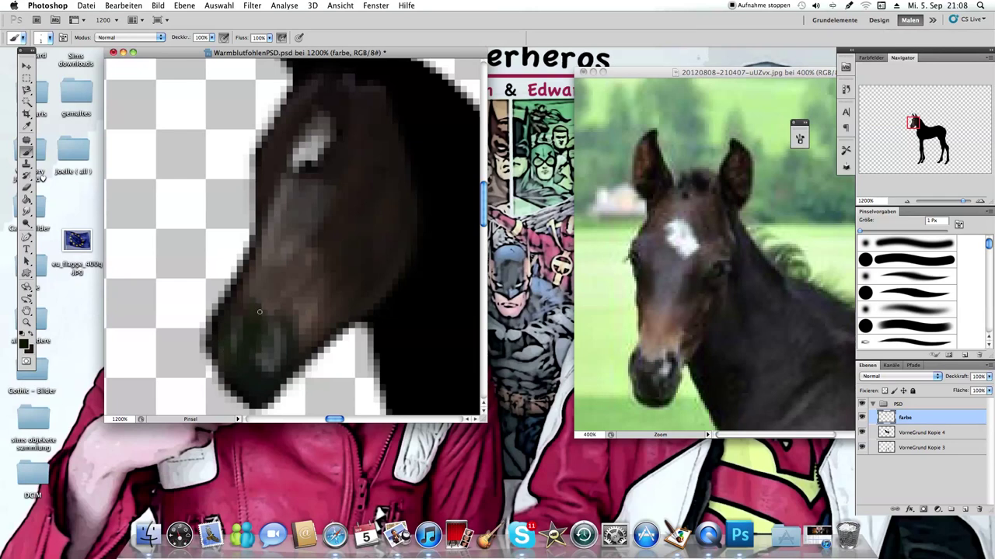
right_click(256, 370)
left_click(288, 320)
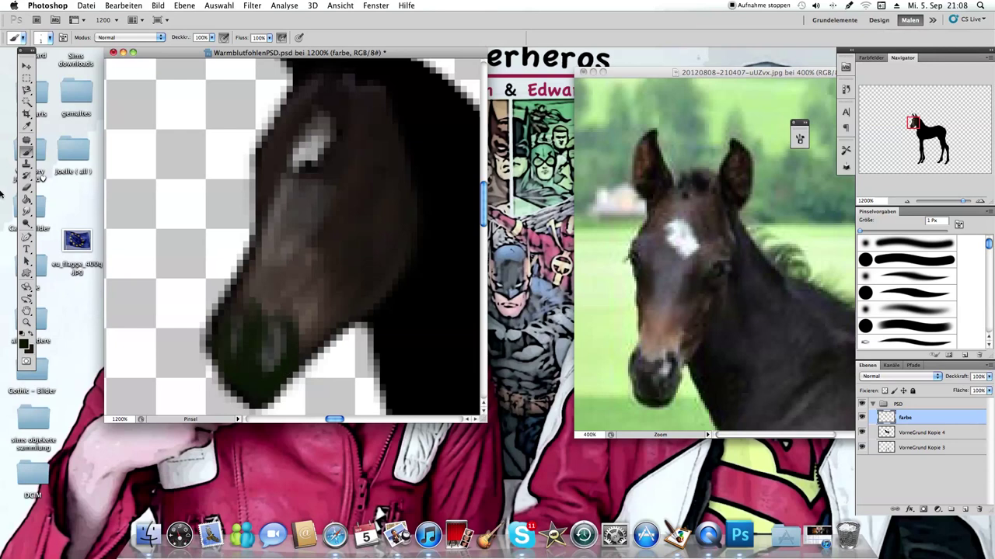
Zoom out to 800% to examine the foal's whole painted head
left_click(27, 322)
left_click(46, 37)
left_click(270, 237)
left_click(270, 237)
left_click(269, 237)
left_click(269, 237)
left_click(270, 237)
left_click(41, 38)
left_click(242, 223)
left_click(240, 207)
left_click(240, 206)
left_click(371, 245)
left_click(372, 247)
left_click(371, 247)
left_click(371, 247)
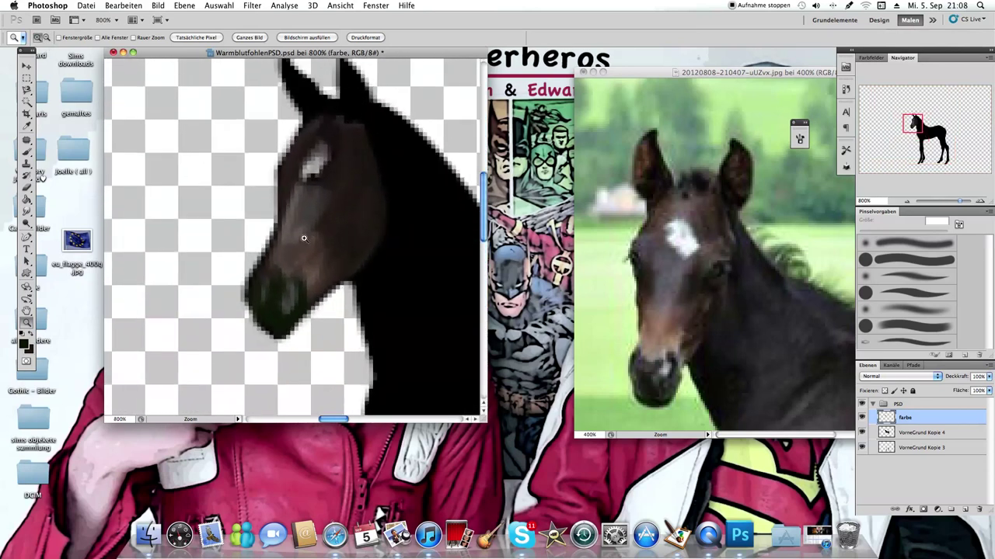
Sample the light beige above the nostrils in the reference photo and paint fine highlights above the foal's muzzle and along its nose
left_click(27, 125)
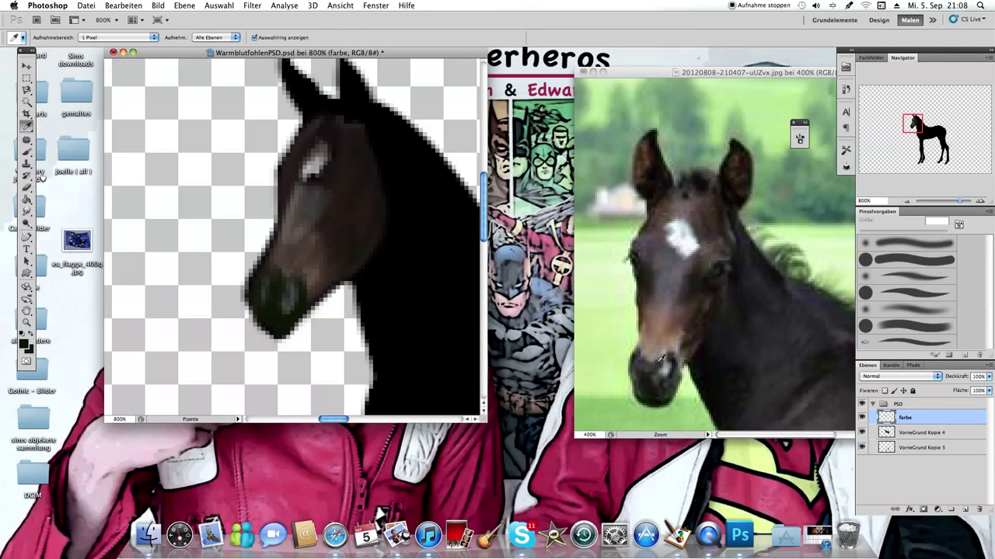
left_click(677, 343)
left_click(27, 151)
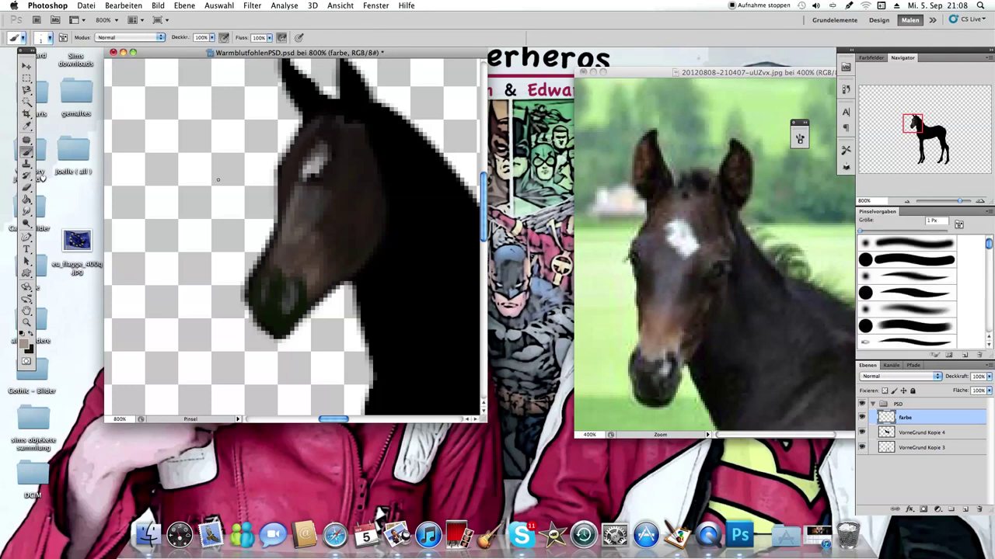
right_click(282, 240)
left_click(304, 262)
mouse_move(290, 285)
left_mouse_down()
mouse_move(306, 268)
mouse_move(277, 277)
mouse_move(269, 263)
mouse_move(278, 239)
left_mouse_up()
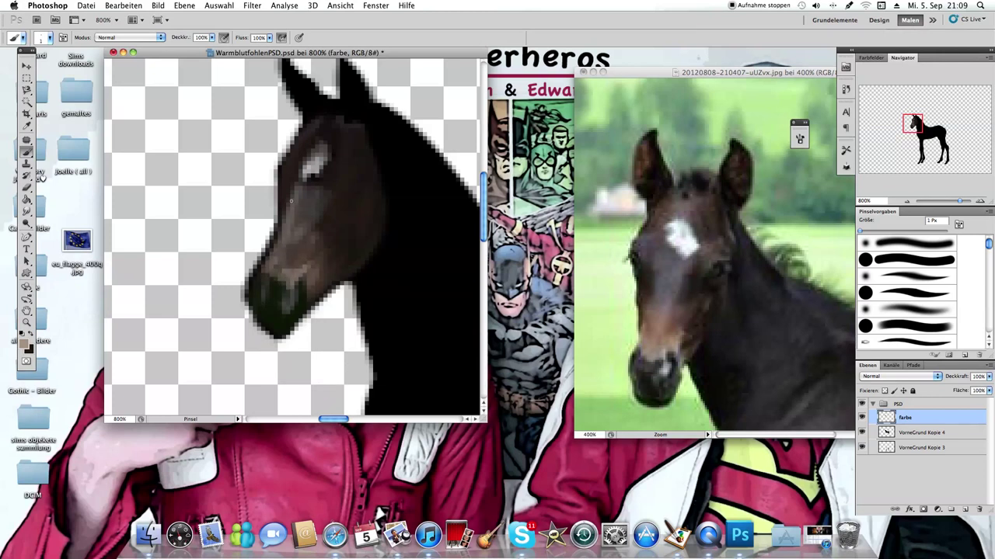
Paint thin beige contour lines on the foal's face and along its cheek and jaw
right_click(312, 217)
key("Return")
right_click(318, 296)
key("Return")
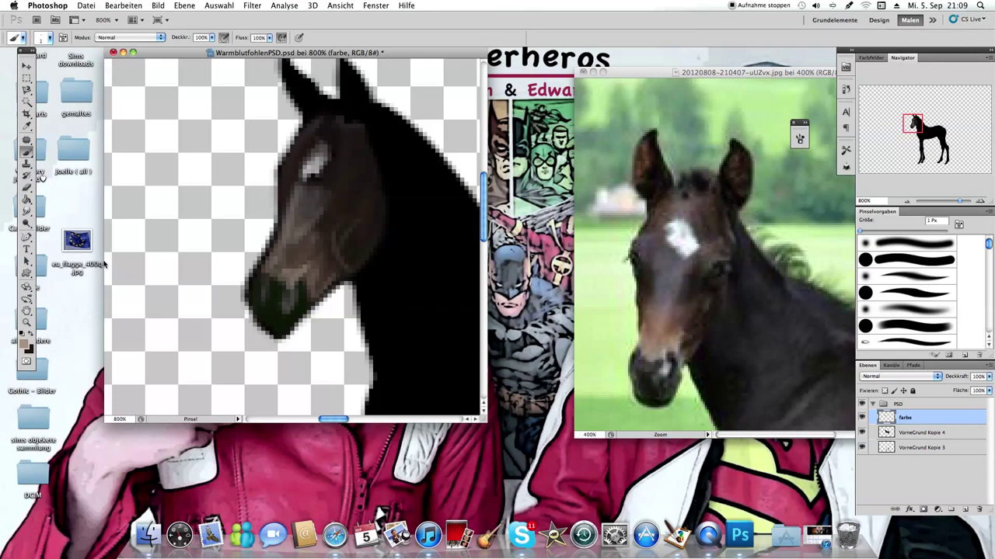
Sample the blackish muzzle tone from the reference photo and paint over the foal's muzzle with it
left_click(26, 129)
left_click(674, 361)
left_click(28, 153)
right_click(302, 284)
left_click(290, 276)
left_click_drag(280, 281, 294, 280)
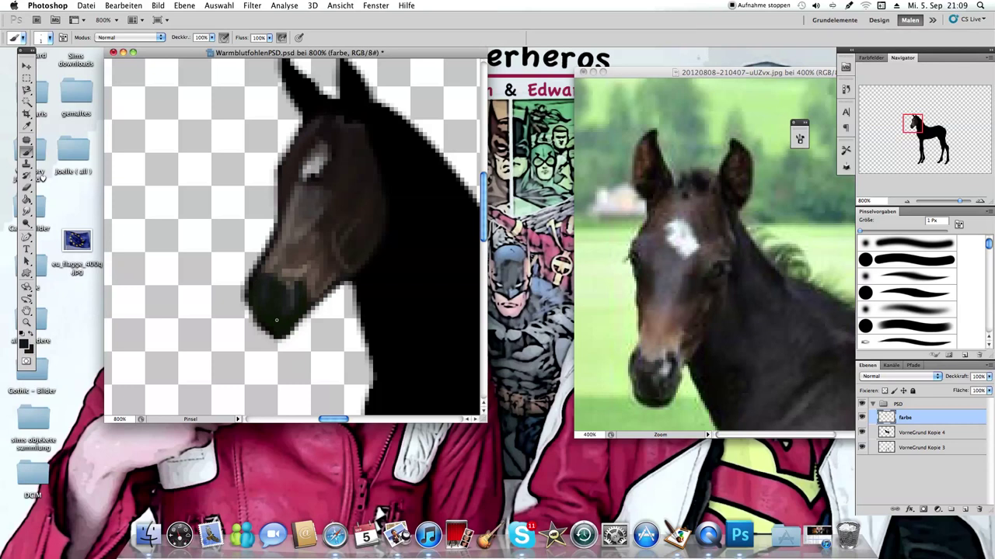
Sample light grey from the foal's star and paint a highlight around the nostril
left_click(26, 126)
left_click(319, 160)
left_click(26, 153)
right_click(253, 288)
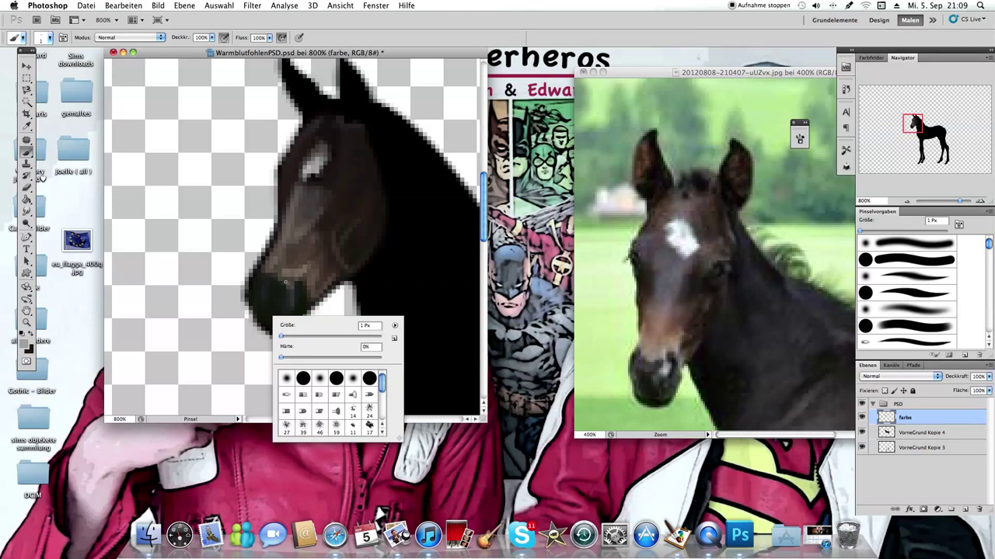
left_click(280, 284)
mouse_move(283, 294)
left_mouse_down()
mouse_move(294, 269)
mouse_move(275, 321)
left_mouse_up()
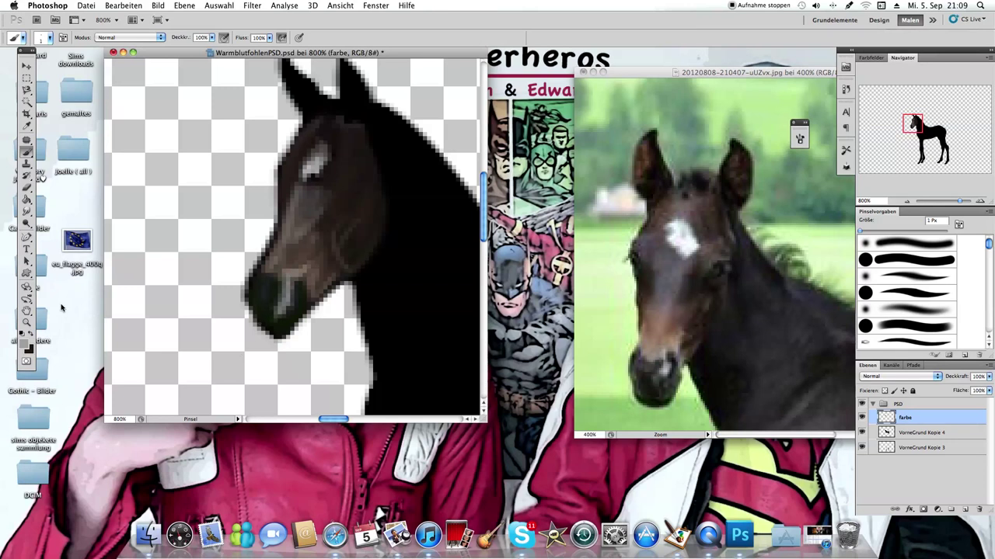
Set the foreground colour to near-black and paint the dark nostril opening inside the grey highlight
left_click(24, 344)
left_click_drag(447, 365, 426, 414)
left_click(662, 276)
right_click(191, 305)
left_click(291, 297)
left_click_drag(294, 300, 273, 306)
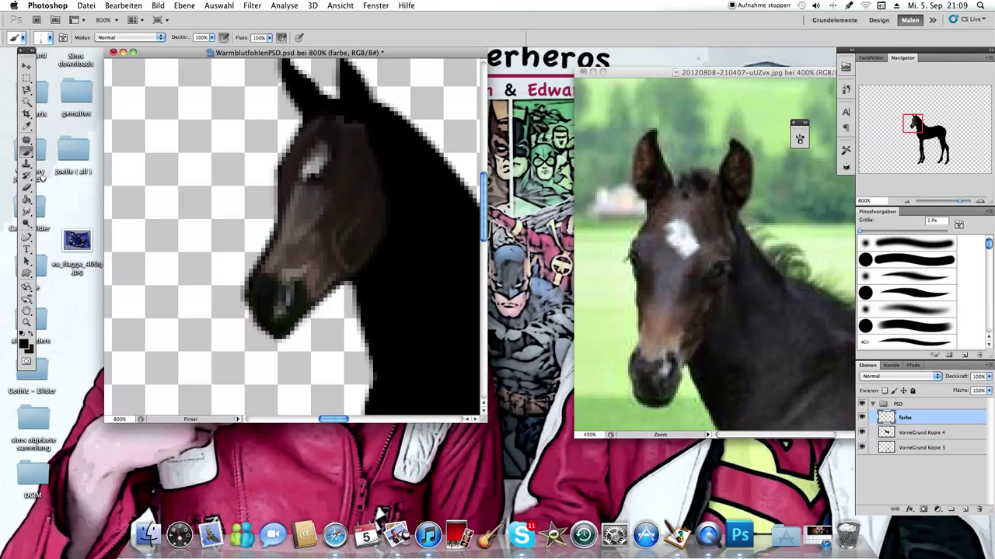
left_click_drag(288, 299, 282, 303)
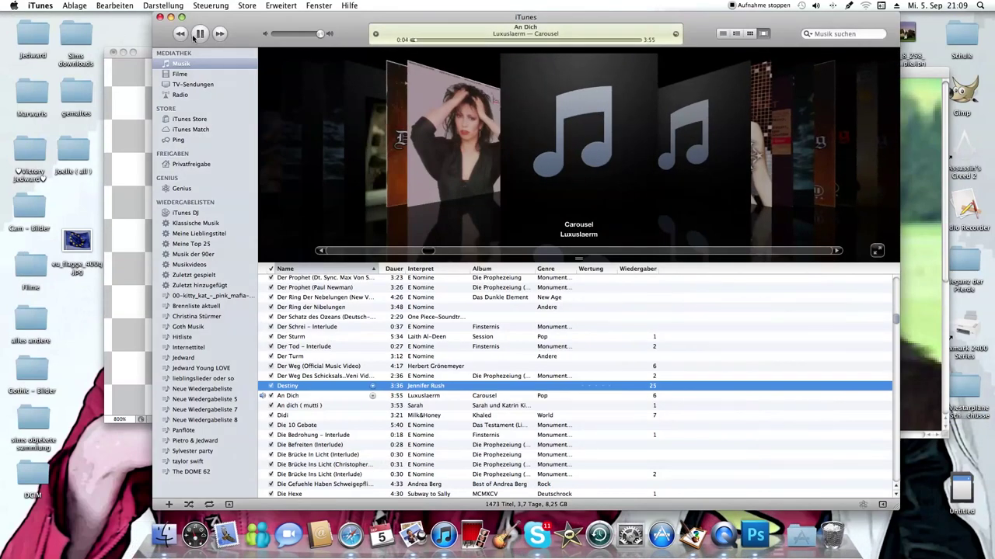
In iTunes, pause the current song, play "Drive By" by Train from the music library, and minimize the window
left_click(194, 36)
scroll(388, 410, "down", 5)
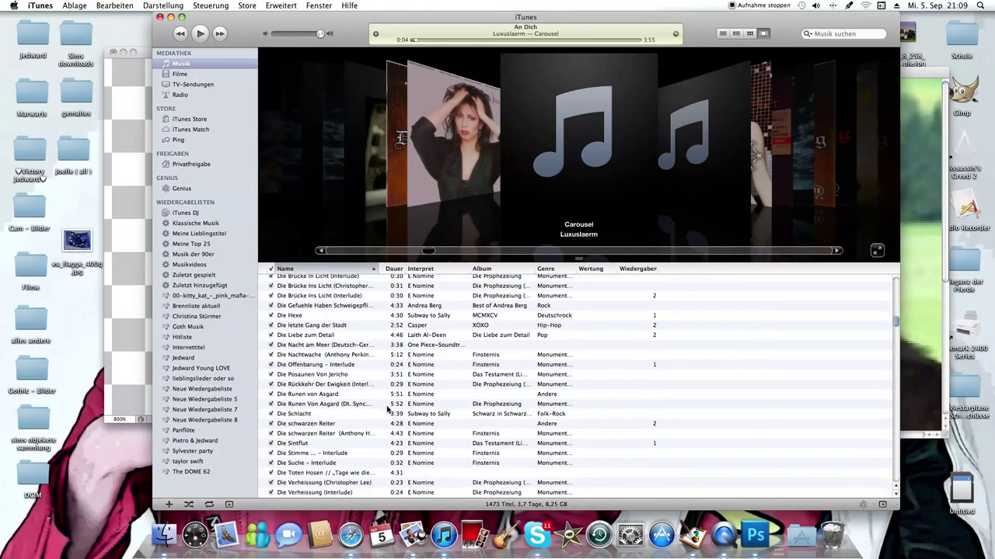
scroll(387, 410, "down", 5)
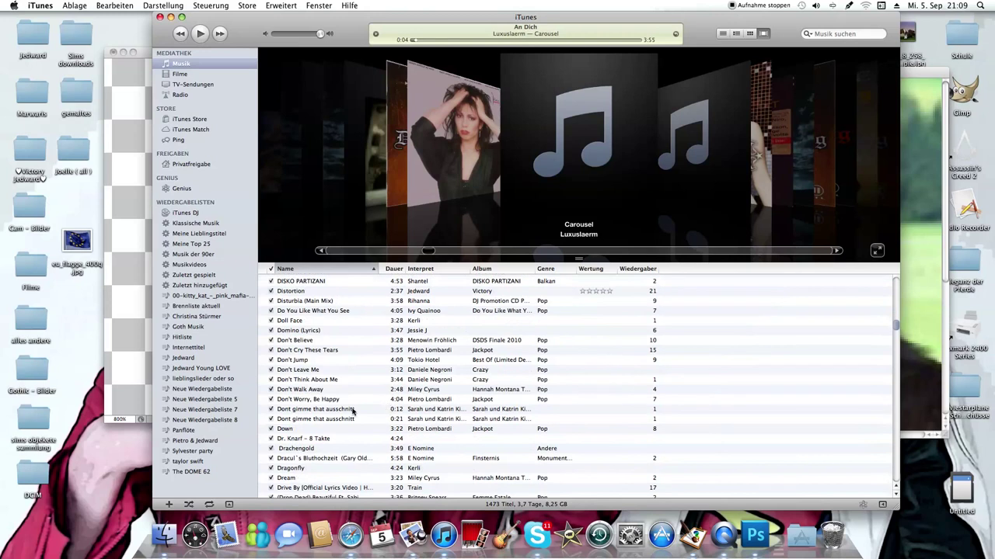
scroll(301, 361, "down", 3)
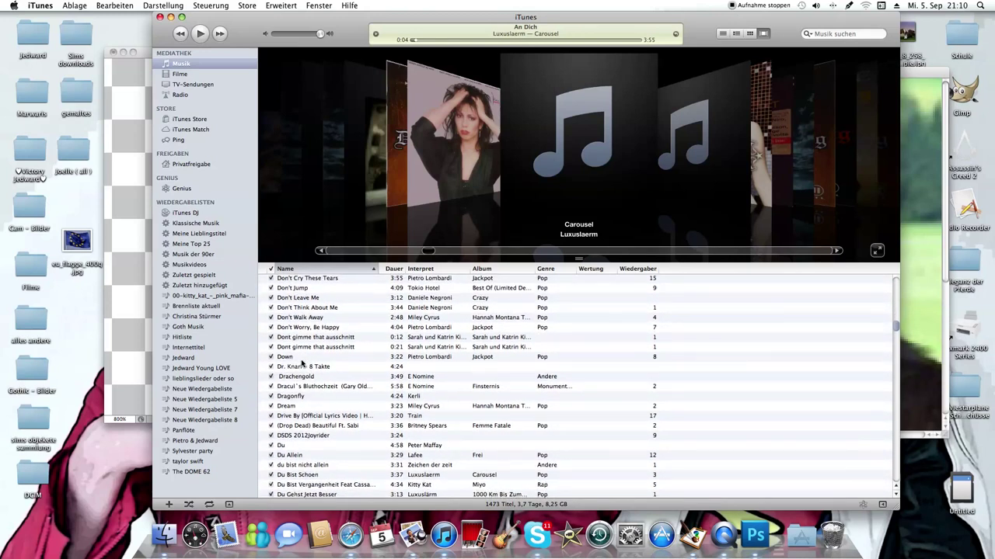
scroll(303, 372, "down", 1)
left_click(299, 387)
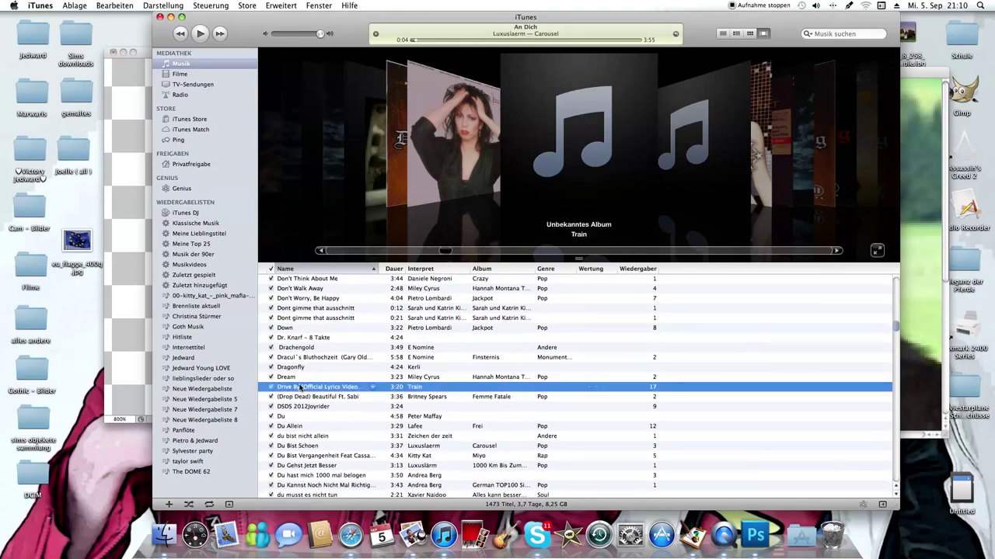
double_click(300, 387)
left_click(171, 17)
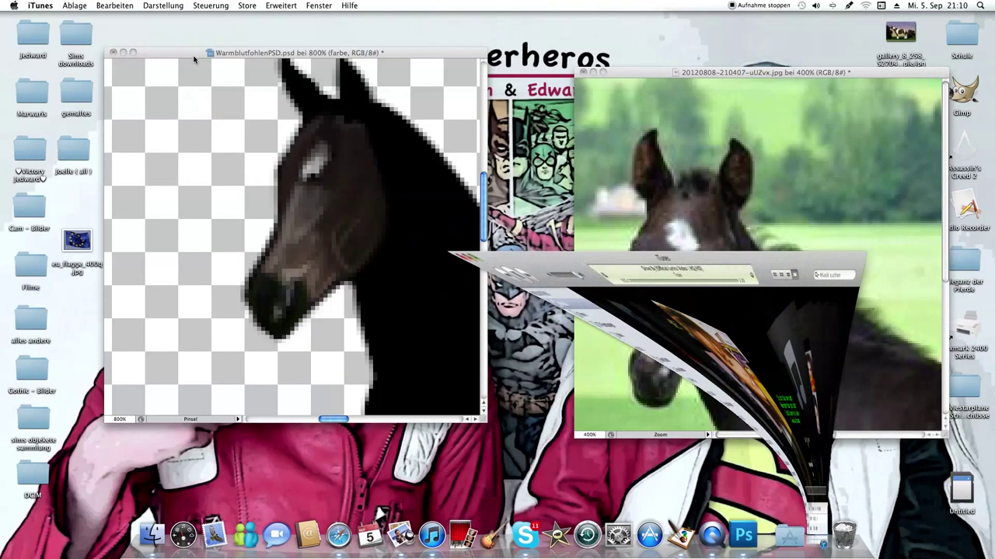
Back in Photoshop, paint the near-black base of the foal's eye below and behind the star with the 1 px brush
left_click(27, 128)
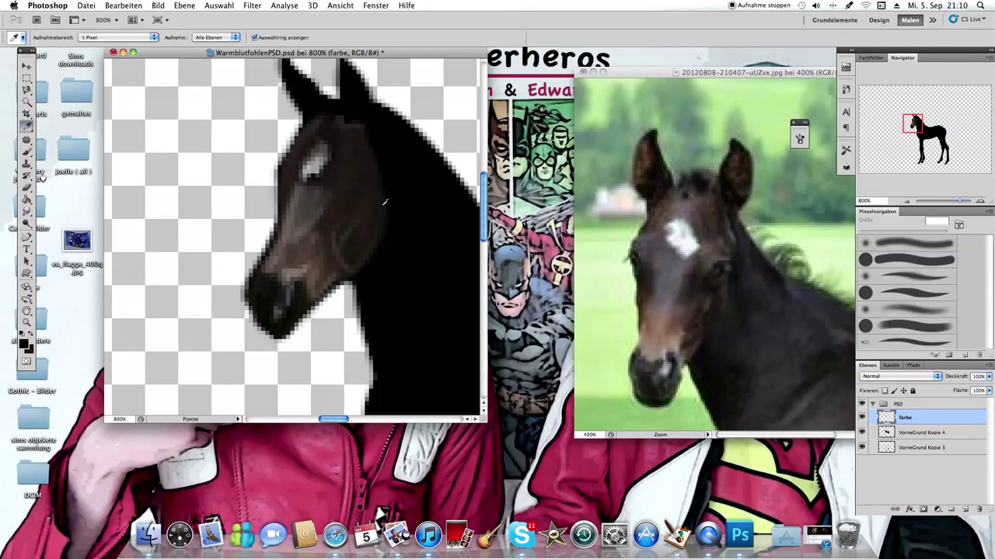
left_click(28, 152)
right_click(318, 238)
left_click(347, 190)
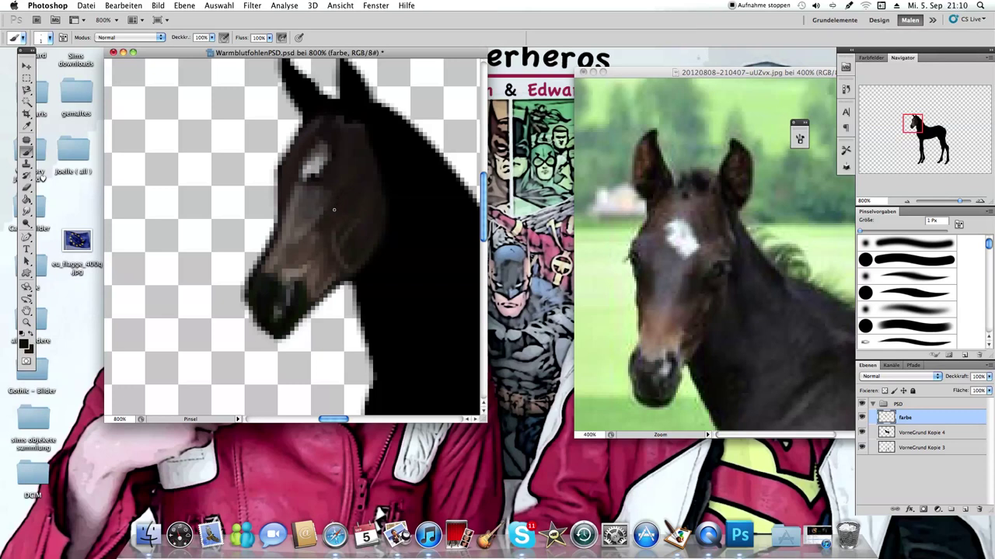
right_click(334, 207)
left_click(328, 194)
right_click(345, 198)
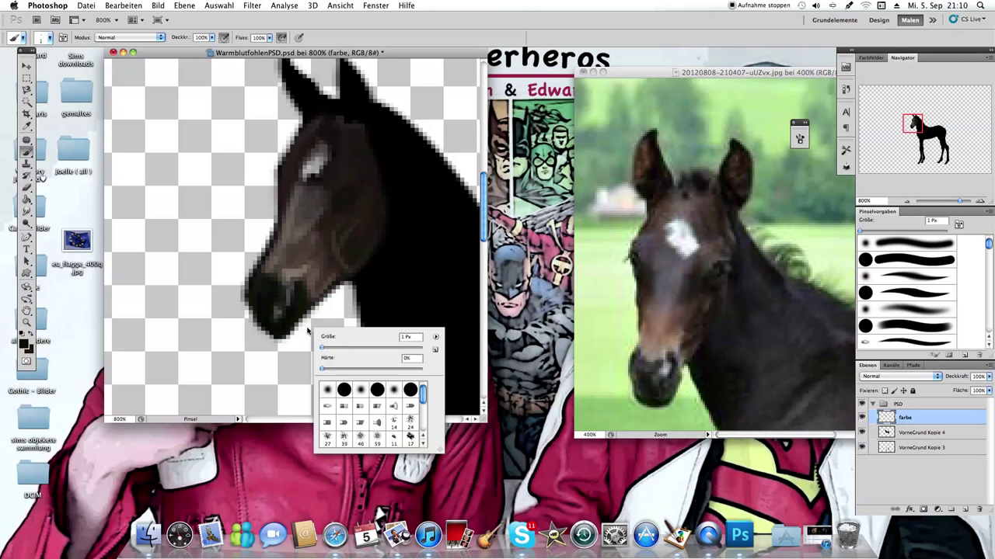
left_click(284, 171)
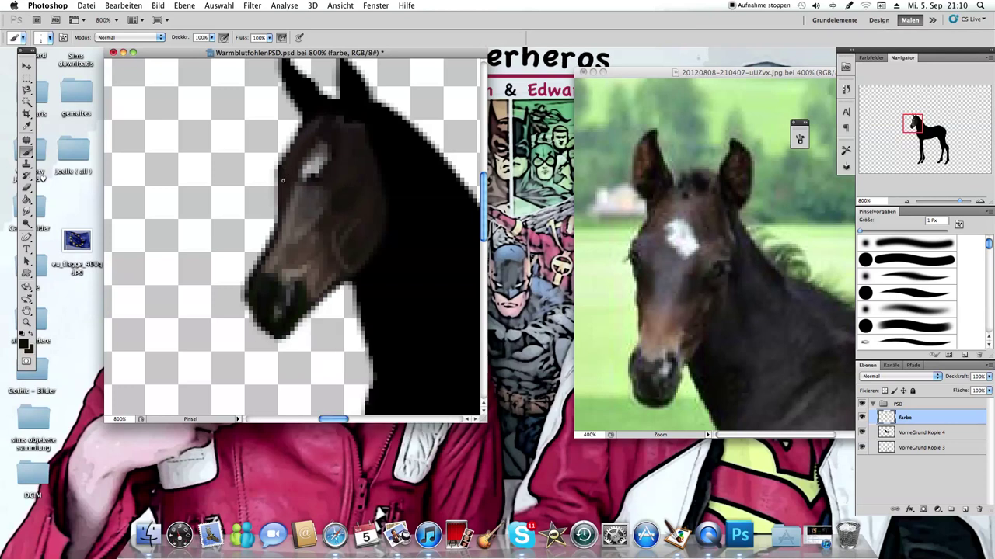
right_click(279, 298)
left_click(336, 199)
Check the painted head in the view of the whole foal at 100%
left_click(26, 319)
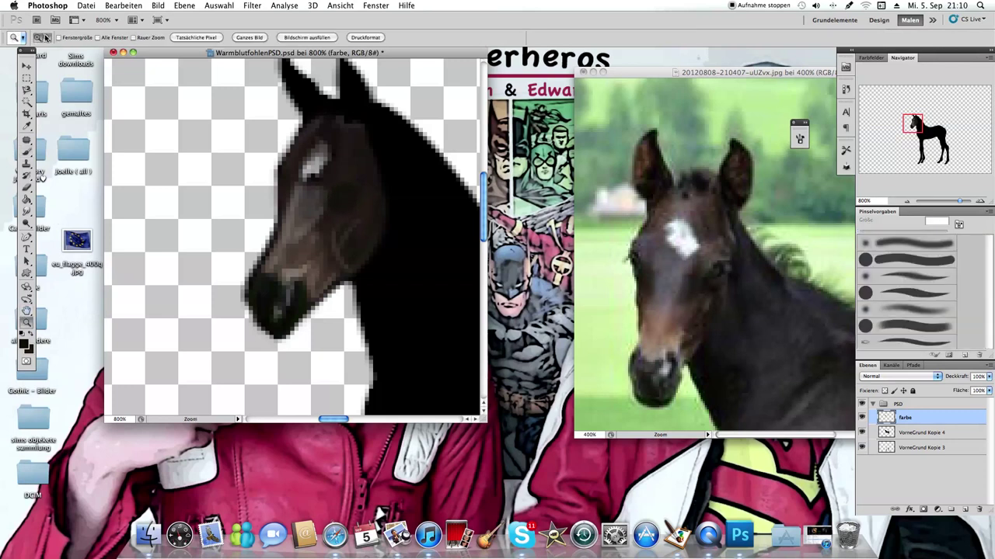
left_click(252, 282)
left_click(253, 282)
left_click(252, 282)
left_click(253, 282)
left_click(253, 282)
left_click(253, 282)
left_click(252, 283)
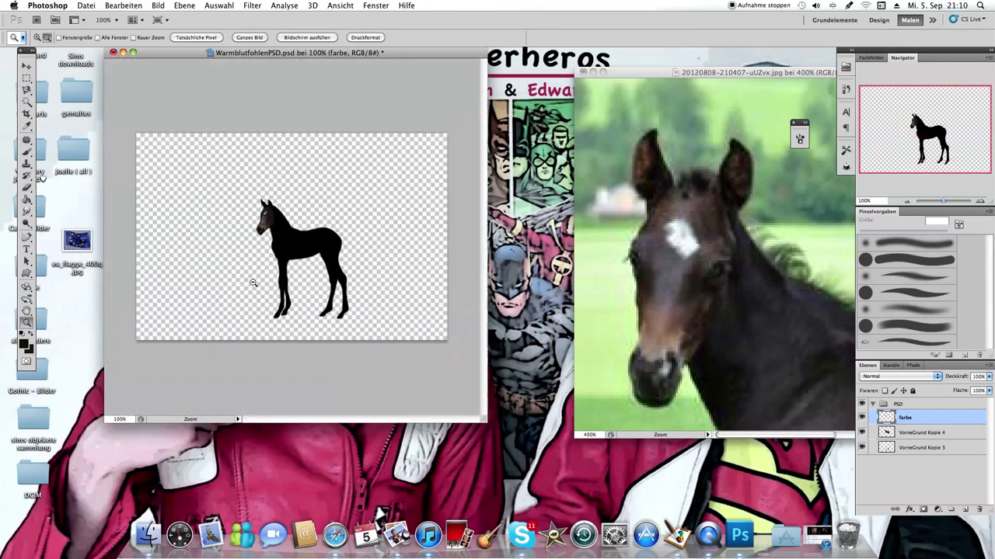
Sample a greyish tone from the muzzle in the reference photo and paint fine highlights around the foal's nostril and muzzle
left_click(36, 37)
left_click(259, 232)
left_click(262, 233)
left_click(261, 233)
left_click(261, 233)
left_click(261, 233)
left_click(261, 233)
left_click(261, 233)
left_click(28, 153)
left_click(29, 128)
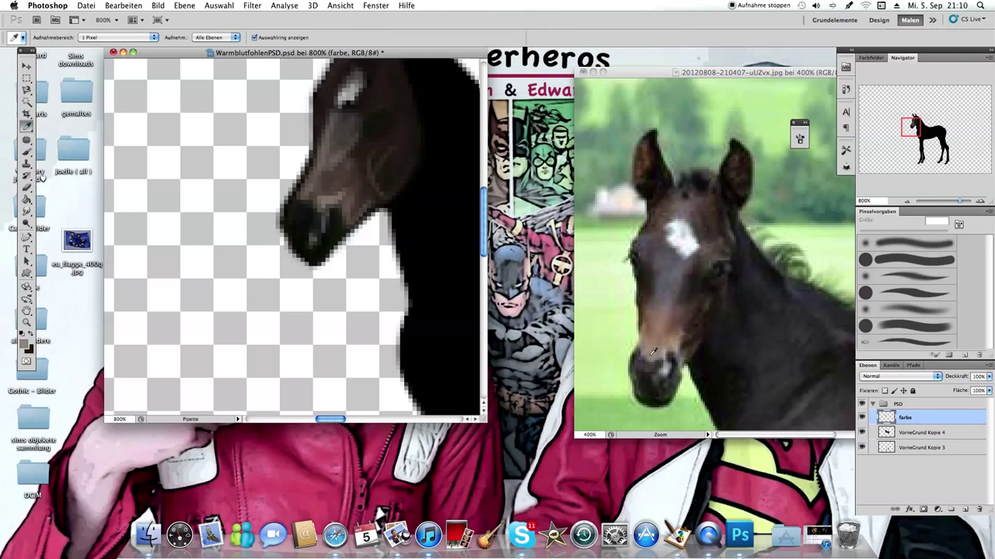
left_click(26, 152)
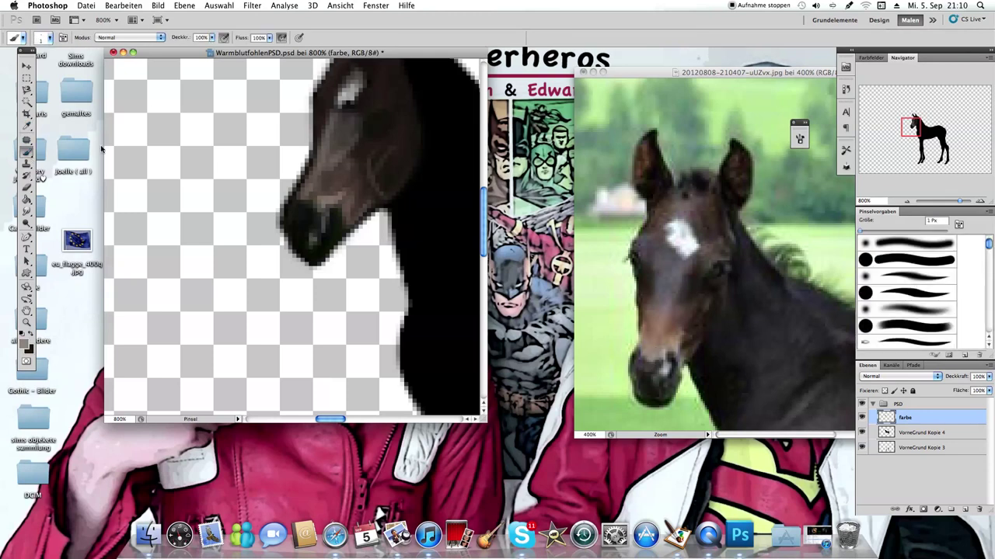
right_click(288, 216)
left_click(295, 206)
right_click(316, 235)
left_click(317, 211)
right_click(309, 282)
left_click(303, 251)
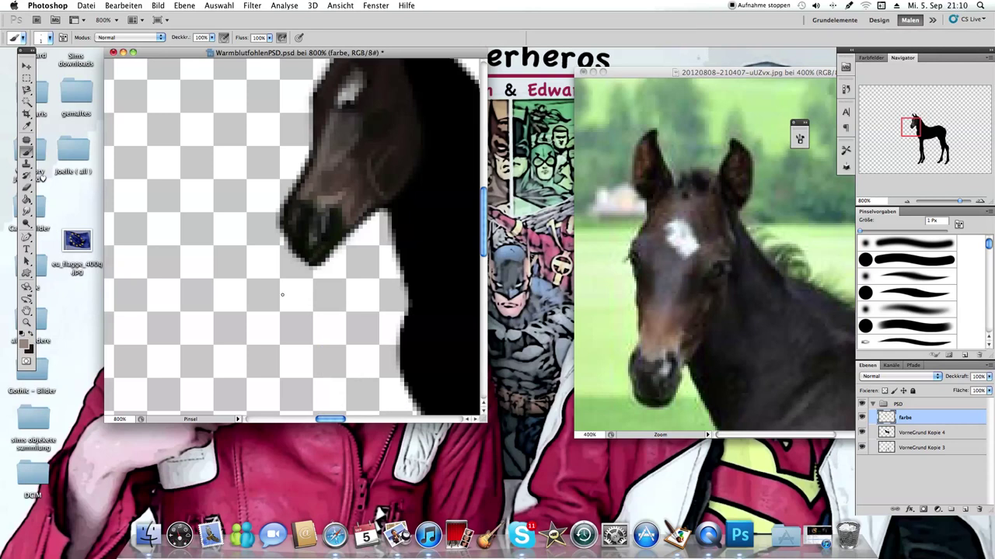
Paint a thin grey-brown highlight arc above the foal's eye at 1600% zoom
left_click(26, 321)
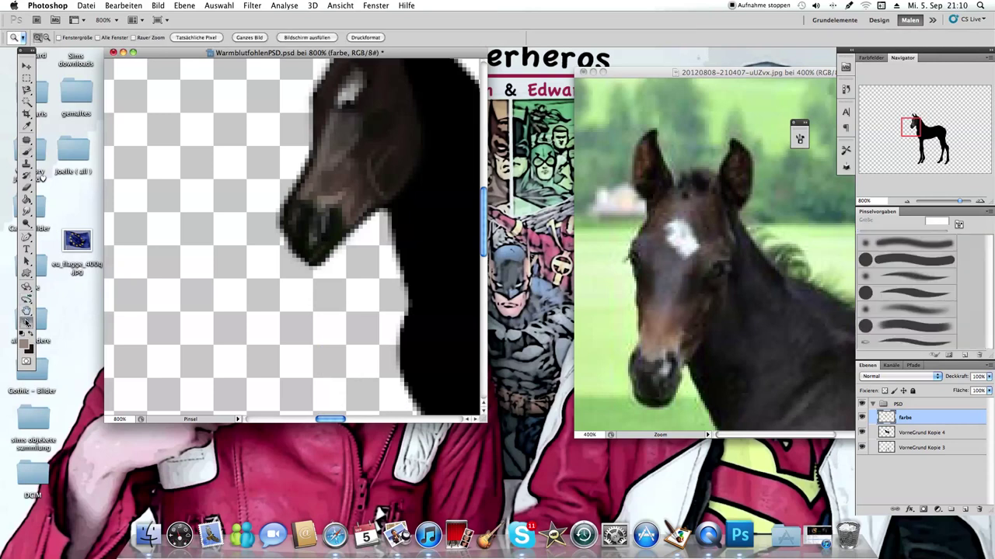
left_click(47, 38)
left_click_drag(272, 247, 353, 200)
left_click(37, 38)
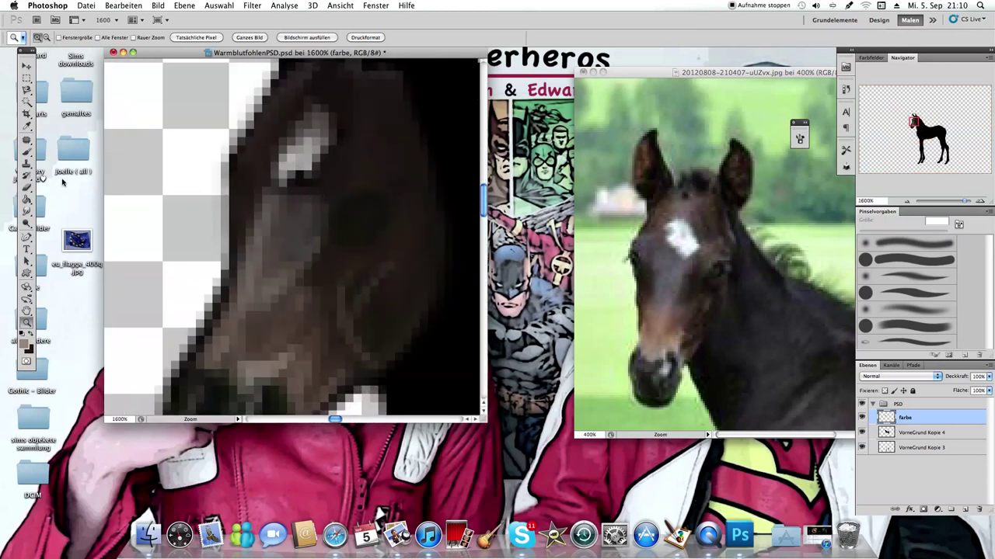
left_click(26, 162)
right_click(328, 280)
left_click_drag(344, 192, 382, 190)
right_click(315, 250)
key("Escape")
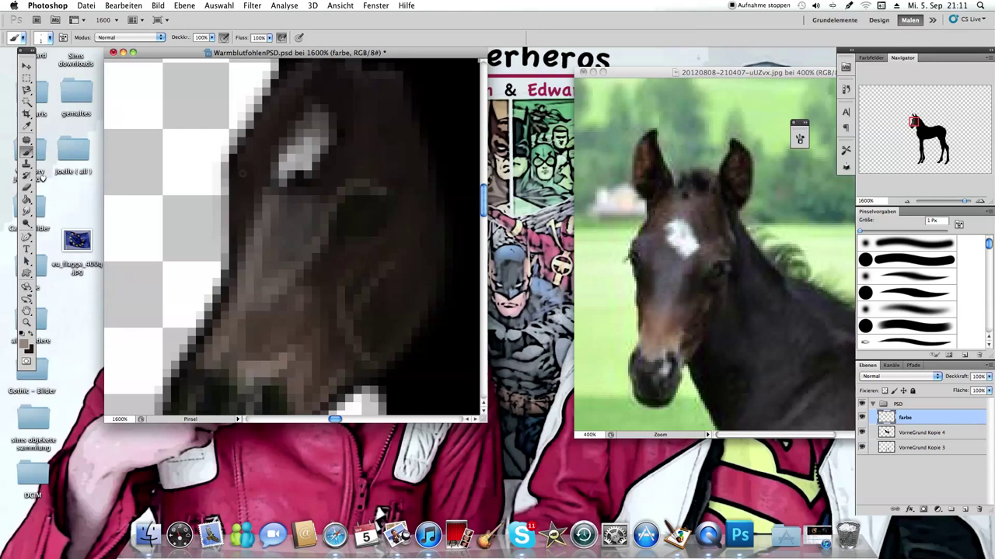
left_click_drag(239, 160, 214, 230)
left_click(122, 5)
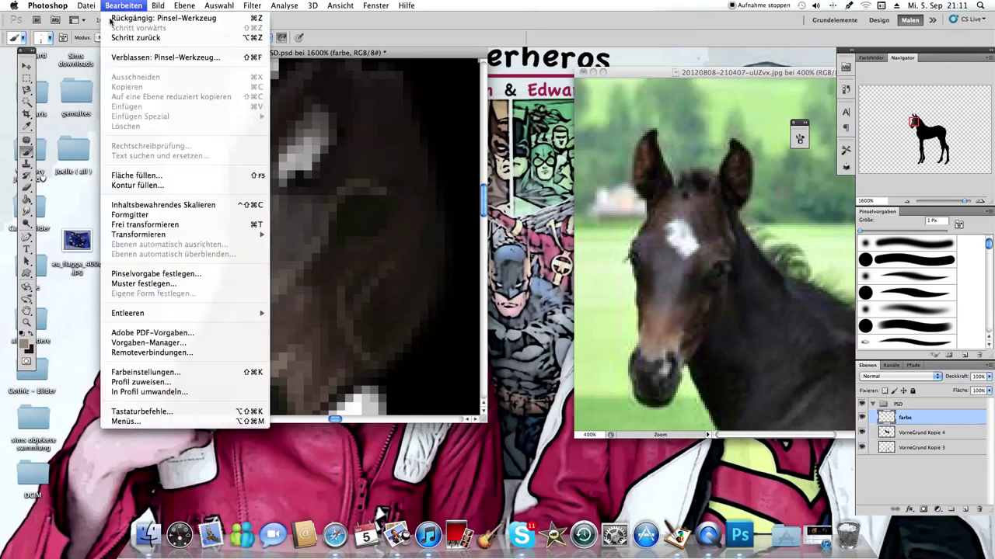
left_click(117, 37)
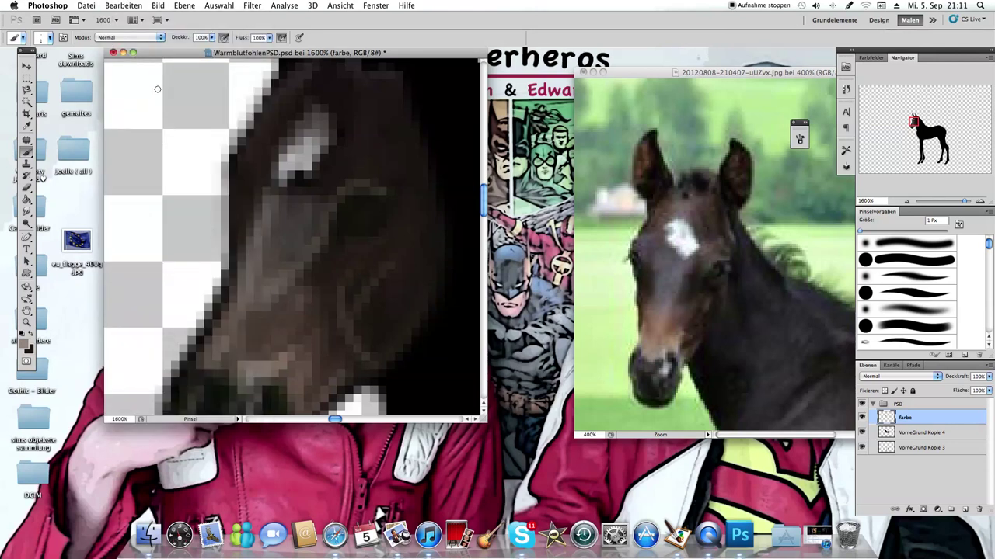
Paint a short, faint highlight along the front edge of the foal's forehead beside the star
right_click(262, 159)
left_click_drag(246, 165, 244, 186)
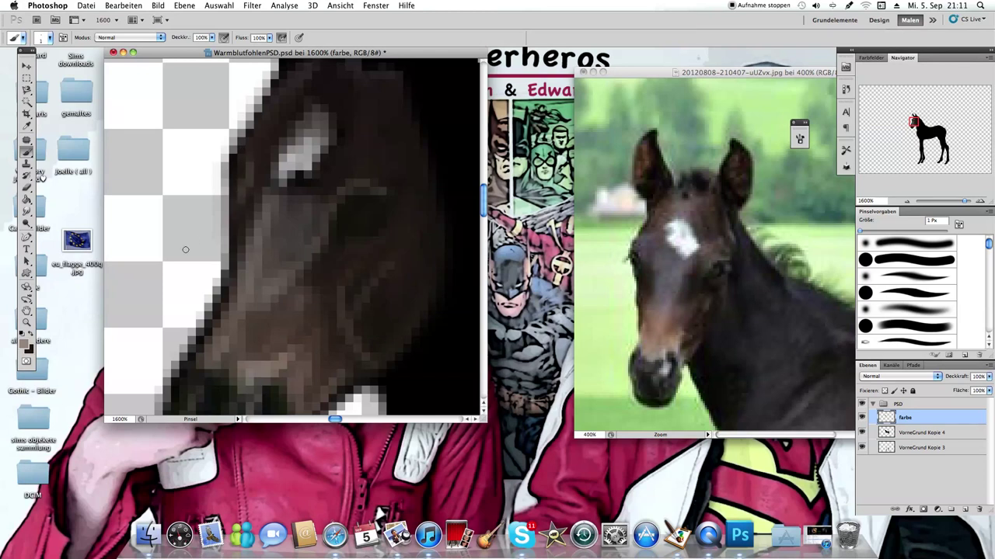
Check how the new highlights on the foal's head look from further away
left_click(26, 321)
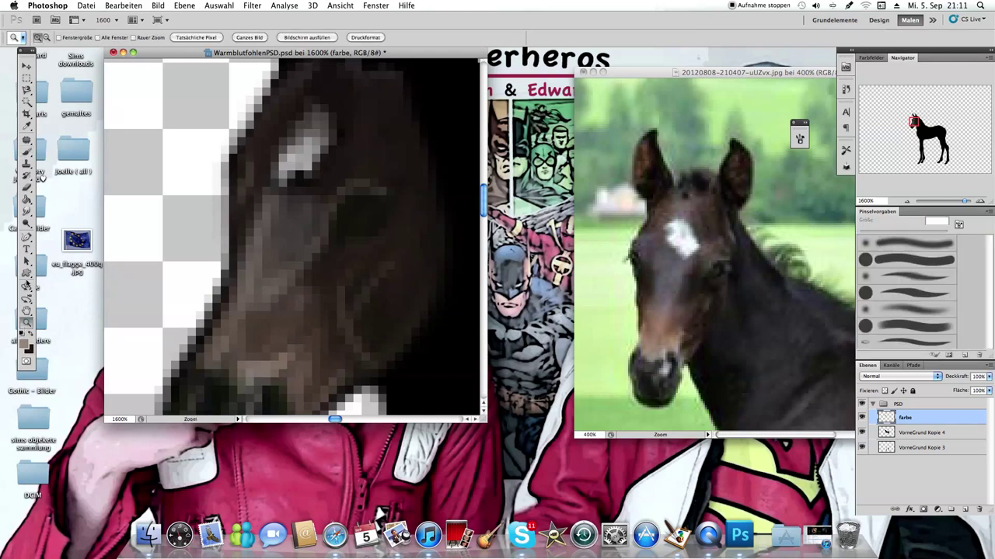
left_click(236, 214)
left_click(237, 215)
left_click(237, 218)
left_click(238, 221)
left_click(238, 226)
left_click(238, 230)
left_click(240, 232)
left_click(240, 234)
Set the foreground colour to near-black #090909 and darken the foal's eye below the brow highlight
left_click(38, 39)
left_click_drag(255, 205, 388, 227)
left_click(26, 152)
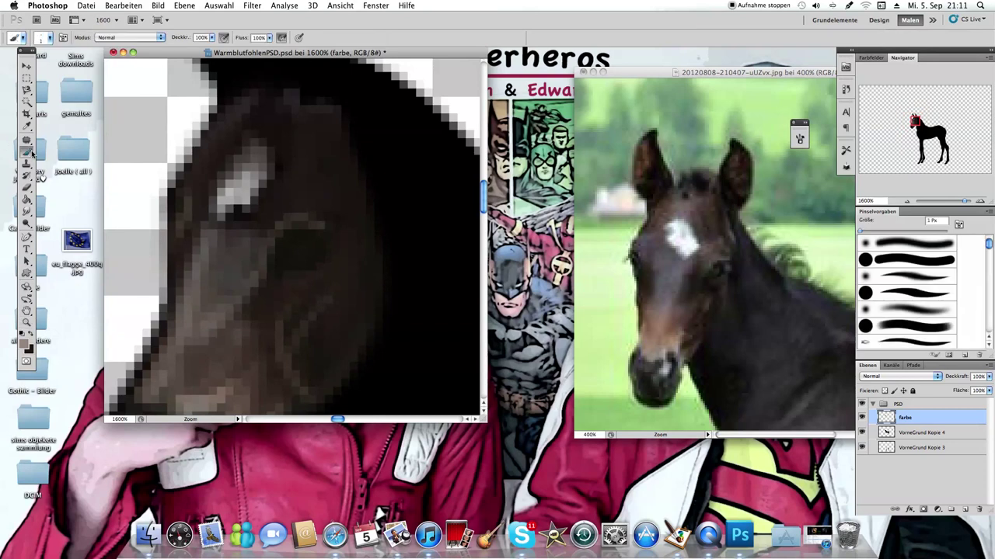
left_click(25, 342)
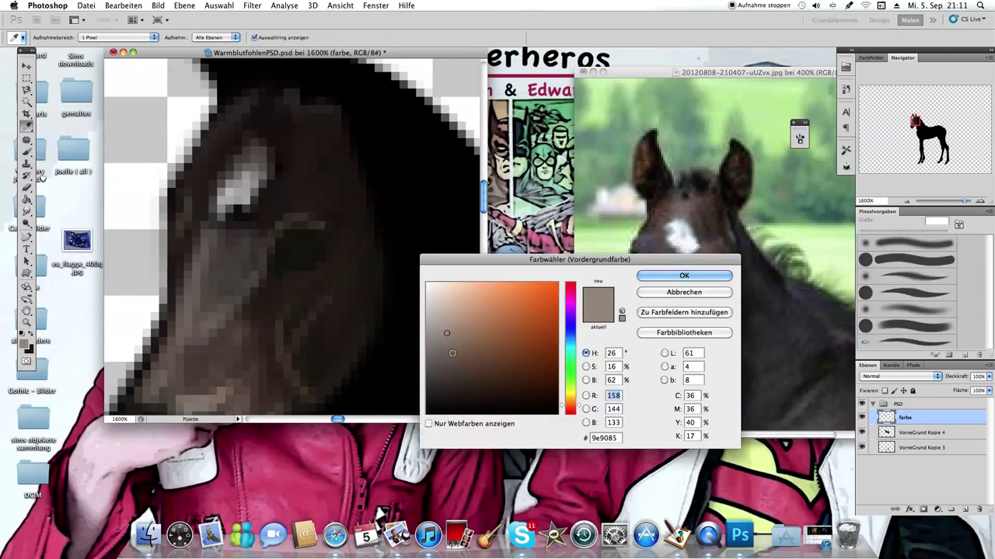
left_click(427, 409)
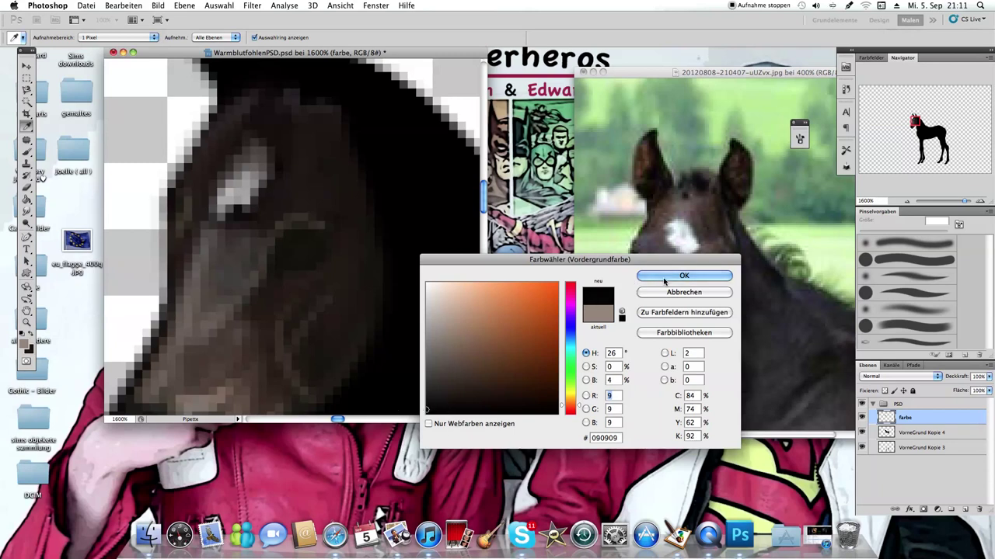
key("Return")
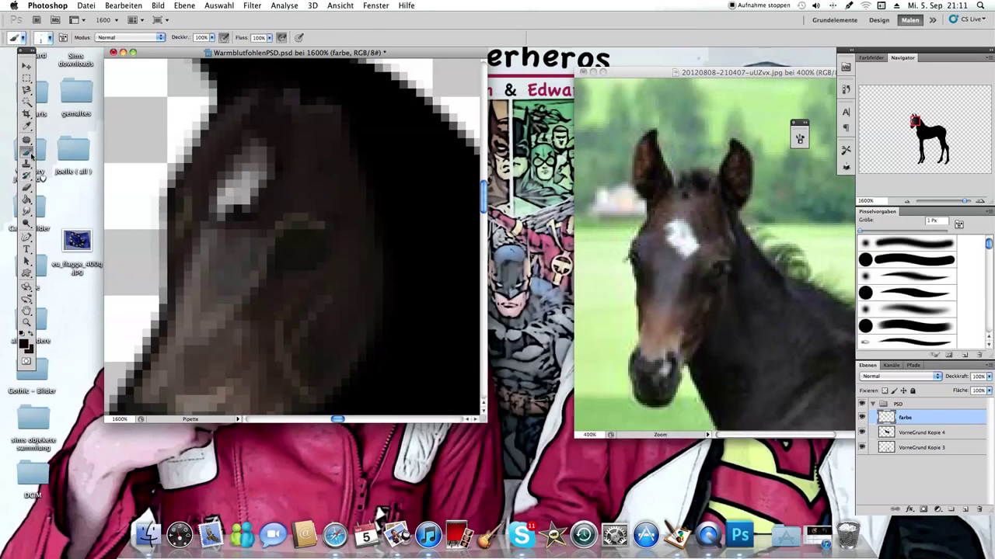
right_click(289, 249)
key("Escape")
Paint a subtle dark grey-brown ring in the foal's eye and darken its centre with near-black
left_click(29, 332)
left_click(25, 342)
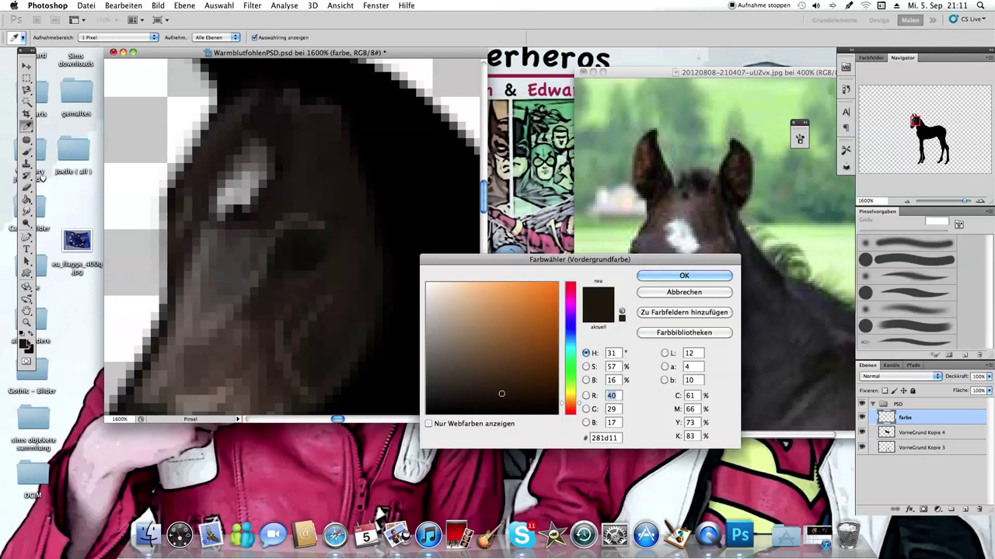
left_click(667, 247)
left_click(666, 276)
left_click(49, 38)
left_click(49, 39)
right_click(290, 246)
left_click(289, 243)
left_click_drag(293, 257, 286, 257)
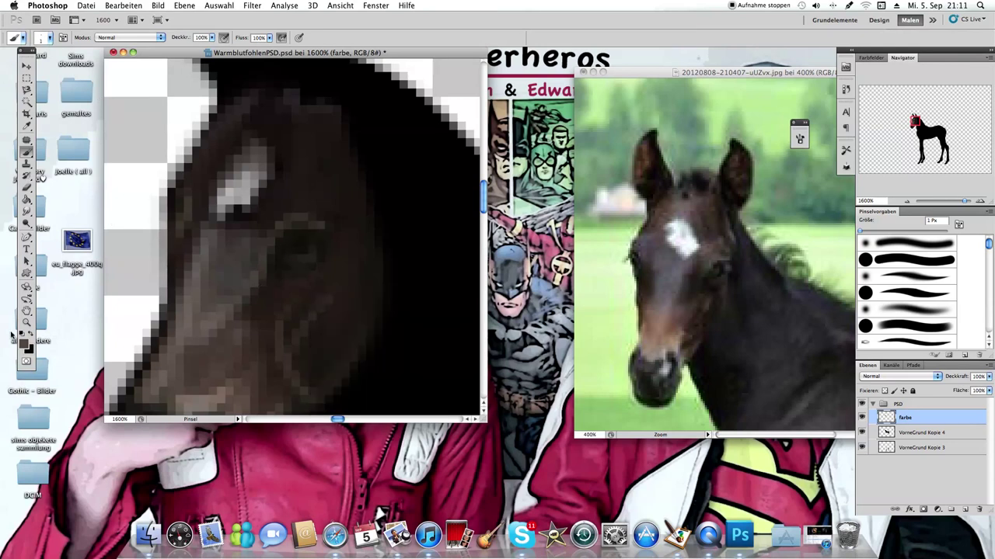
right_click(319, 209)
key("Return")
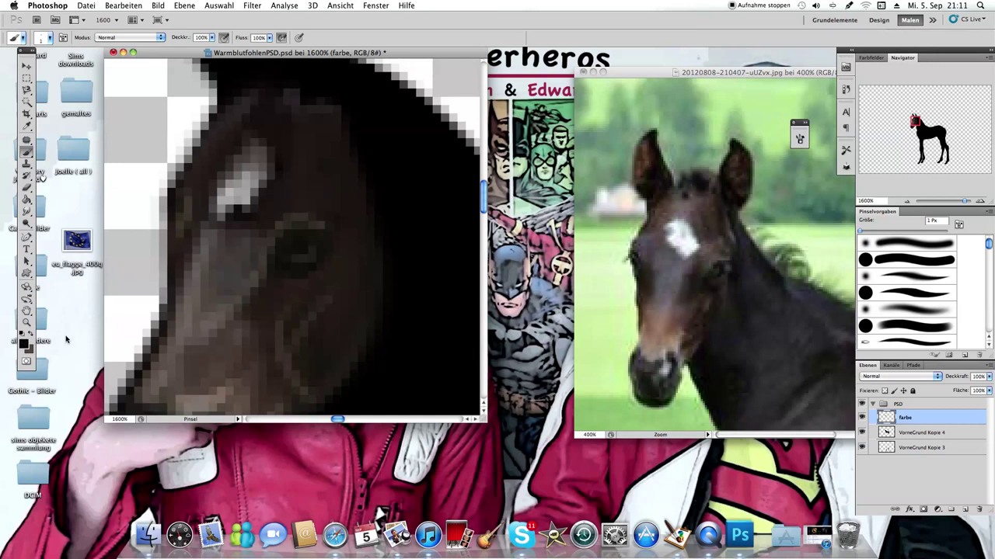
Set the foreground colour to light beige #d2c7bf and dot a light reflection into the foal's eye
left_click(24, 343)
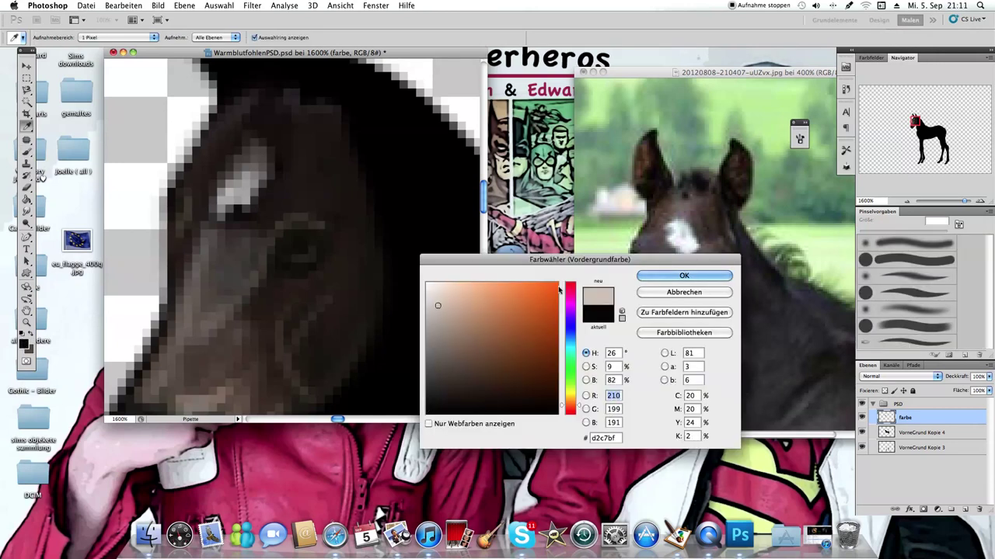
left_click(664, 273)
left_click(311, 247)
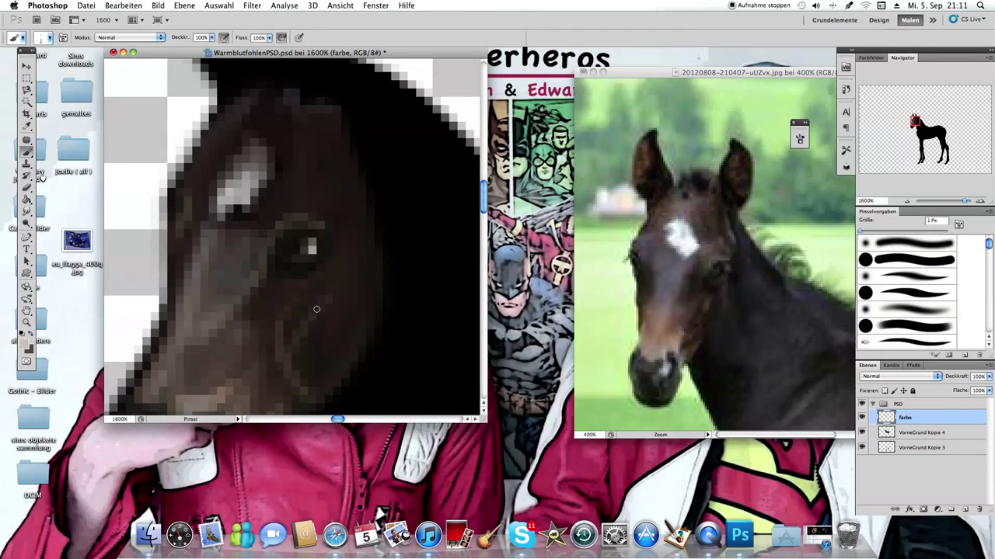
Check the eye's light reflection in the view of the whole foal at 100%
left_click(27, 322)
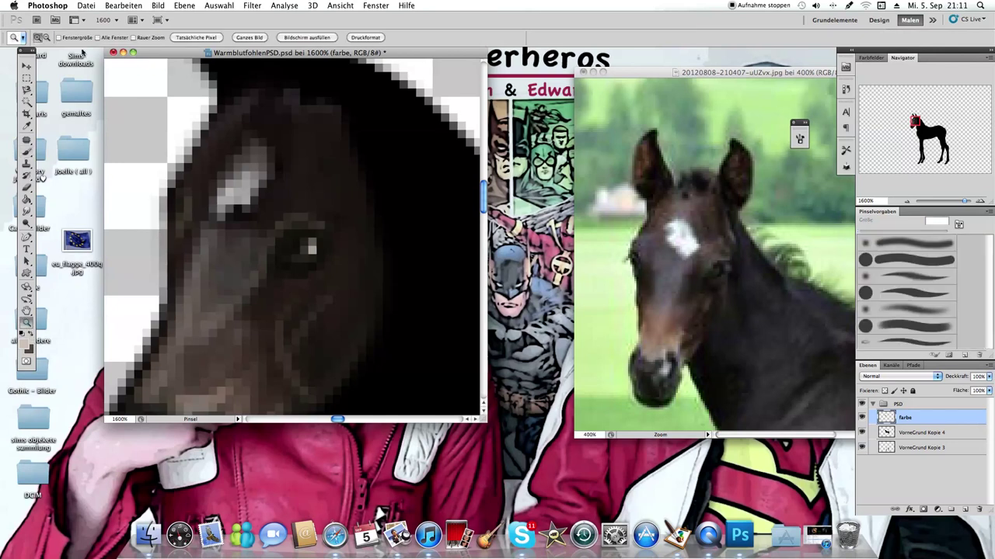
left_click(47, 37)
left_click(214, 238)
left_click(214, 238)
left_click(215, 238)
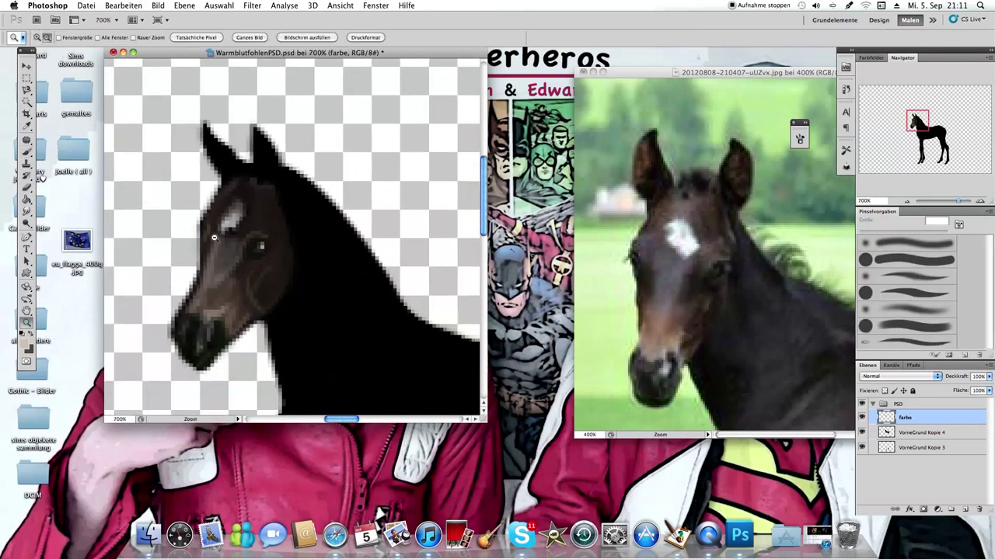
left_click(215, 237)
left_click(214, 238)
left_click(214, 237)
left_click(214, 238)
left_click(215, 237)
left_click(215, 238)
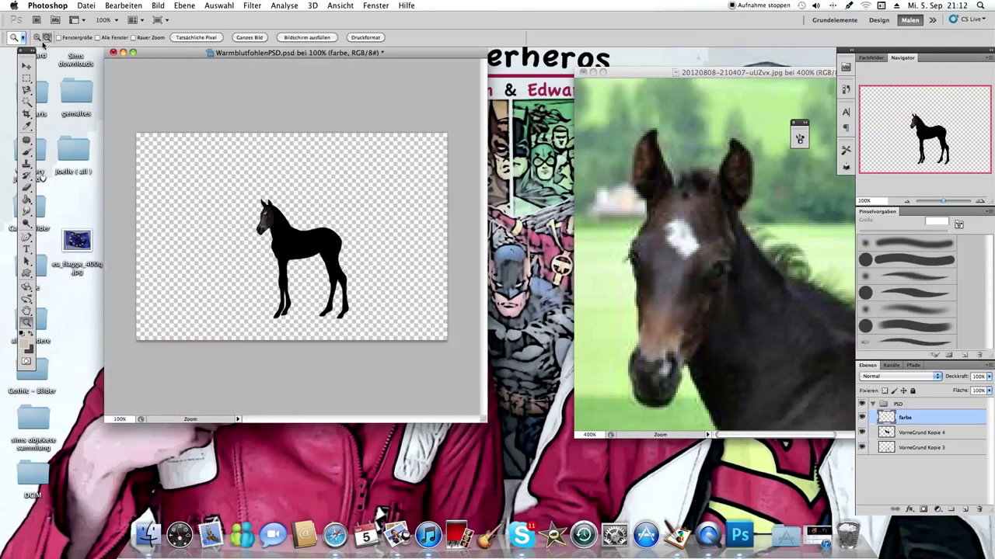
Set the foreground colour to black #000000 and paint over part of the eye's light reflection to make it smaller and dimmer
left_click(37, 38)
left_click(225, 179)
left_click(225, 178)
left_click(365, 224)
left_click(354, 237)
left_click(346, 252)
left_click(326, 248)
left_click(307, 246)
left_click(289, 244)
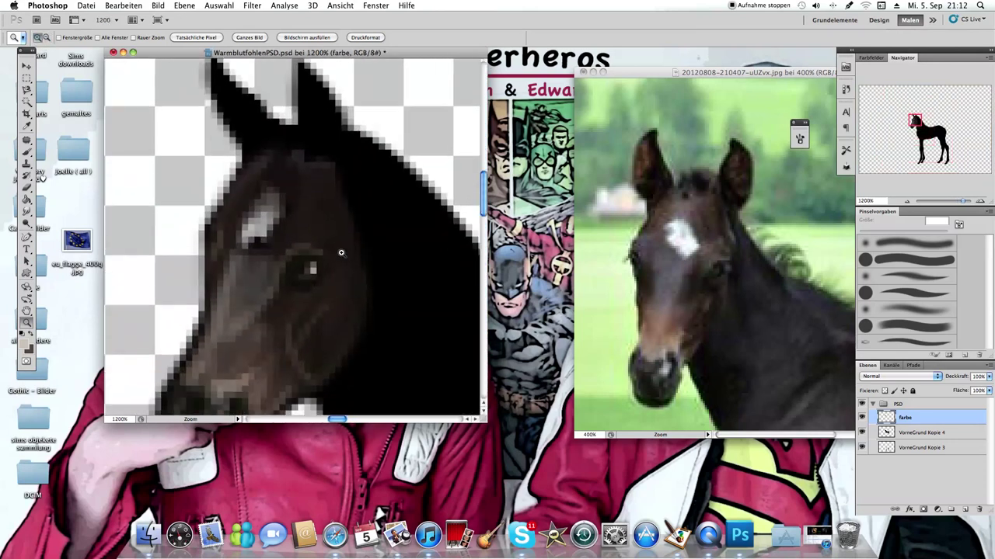
left_click(288, 244)
key("i")
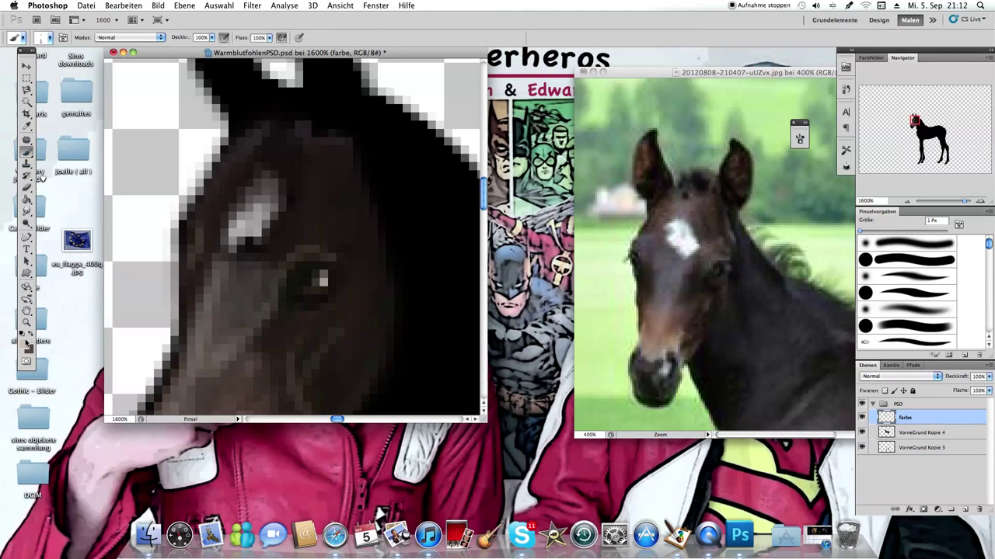
left_click(27, 342)
left_click(402, 299)
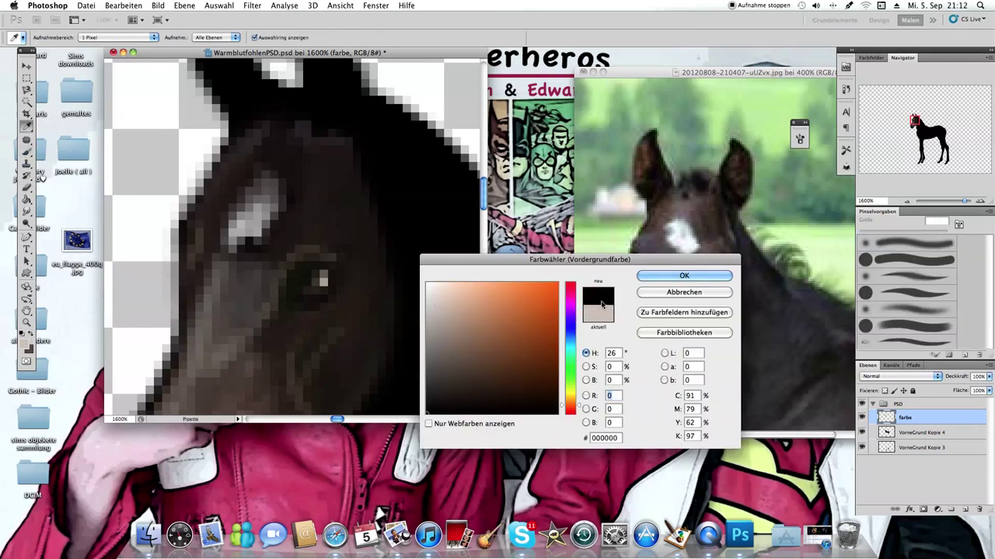
left_click(646, 276)
key("b")
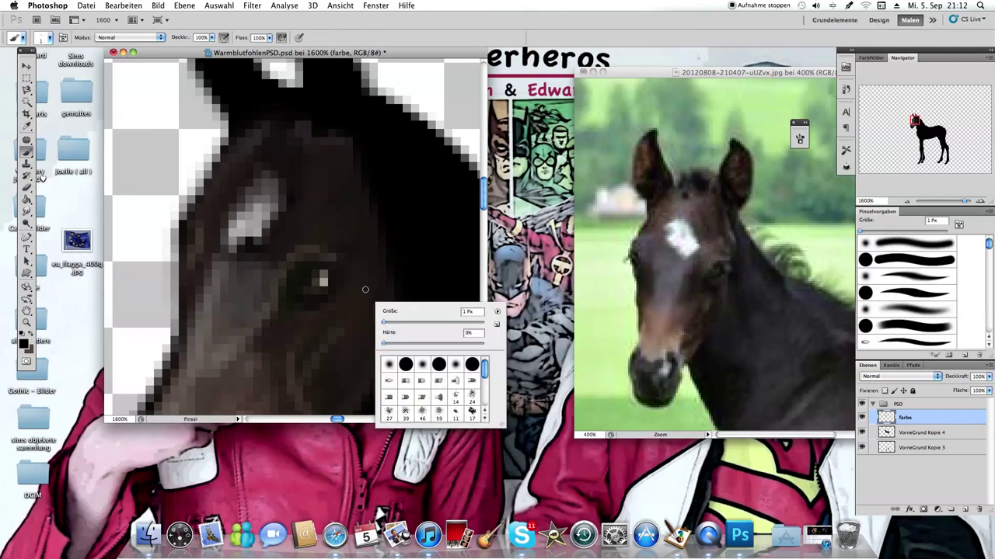
right_click(319, 325)
left_click(310, 277)
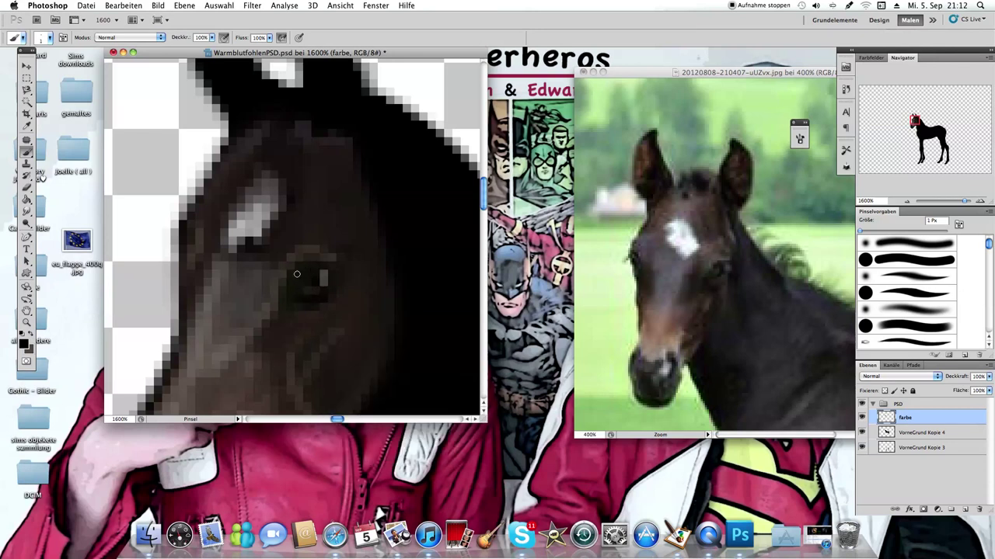
right_click(246, 372)
key("Escape")
Check the toned-down eye reflection on the whole foal at 100%
left_click(28, 322)
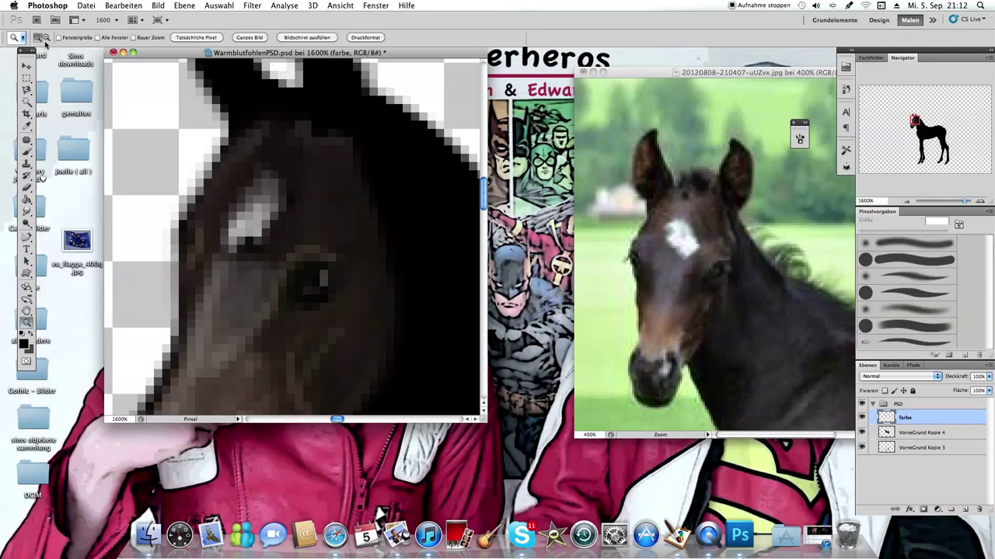
left_click(278, 224, "alt")
left_click(278, 223, "alt")
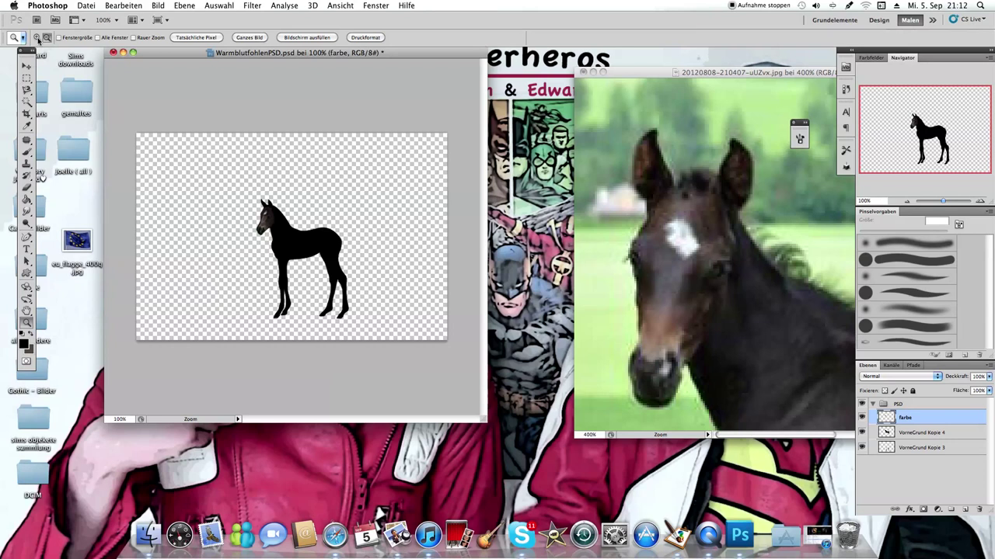
Select a bristle brush and set its size to 1 px for detailing the foal's head
left_click(251, 211)
left_click(250, 211)
left_click(251, 212)
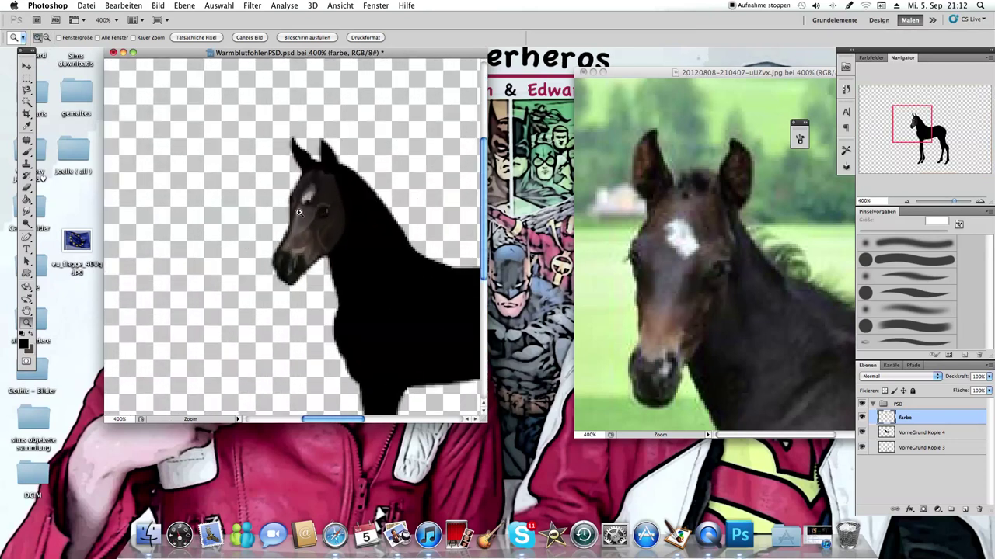
left_click(258, 209)
left_click(295, 212)
left_click(352, 218)
left_click(355, 220)
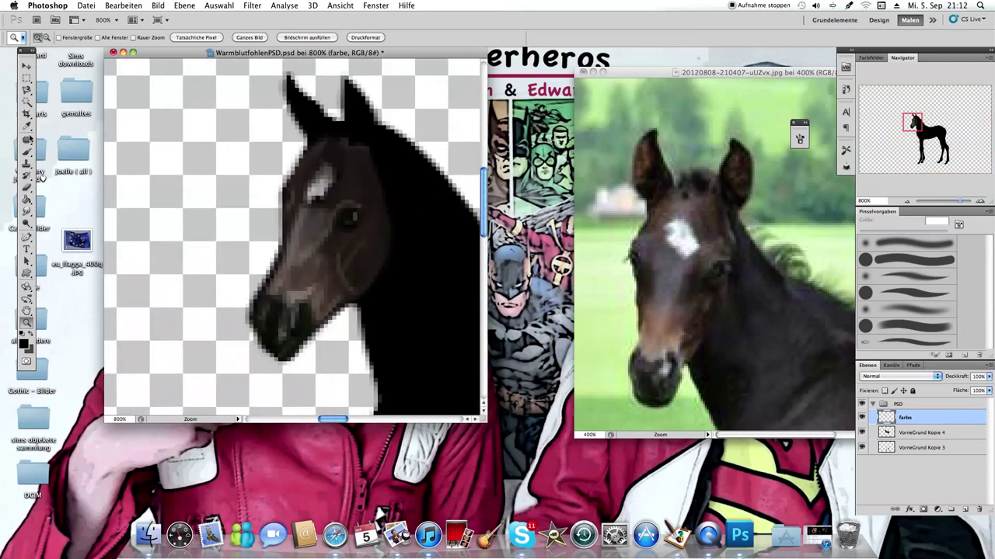
left_click(26, 152)
left_click(50, 36)
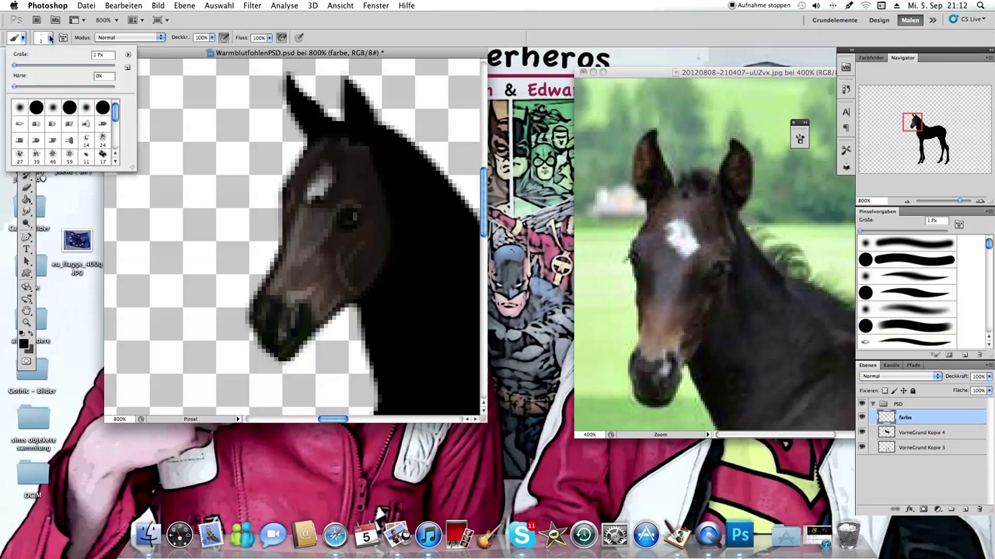
left_click(36, 140)
left_click(53, 123)
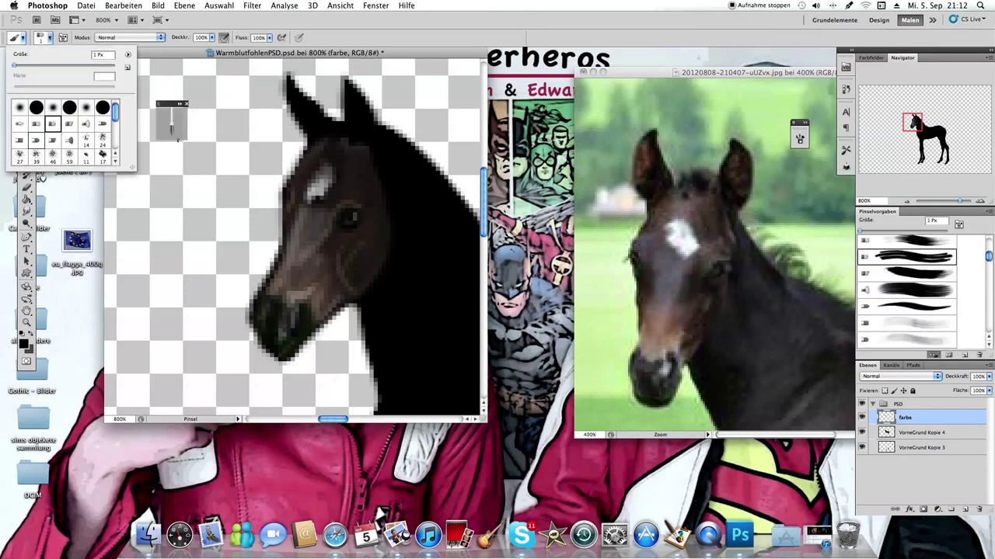
left_click(21, 68)
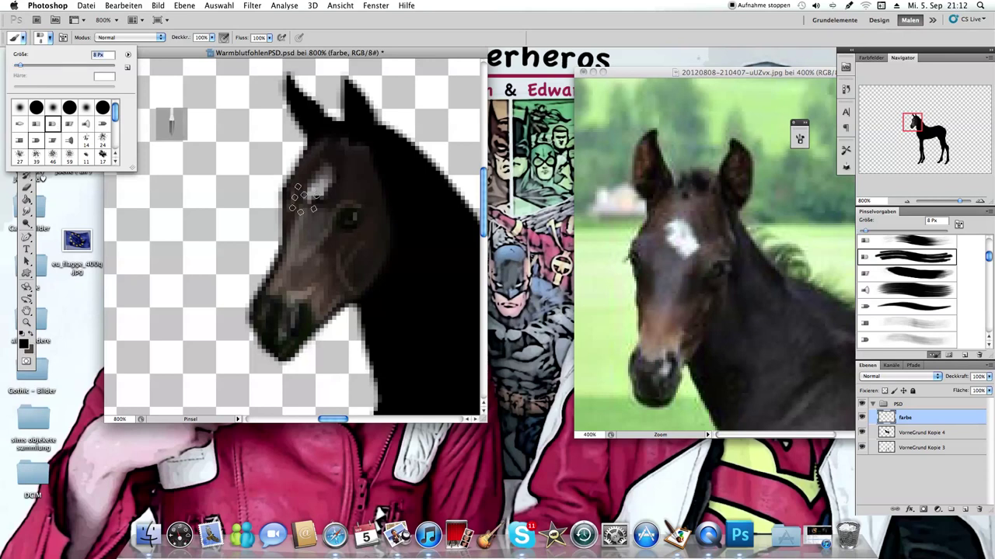
left_click_drag(10, 68, 13, 68)
left_click(51, 45)
Sample a dark brown from the foal's cheek and paint fine strokes over the cheek with the brush
left_click(27, 128)
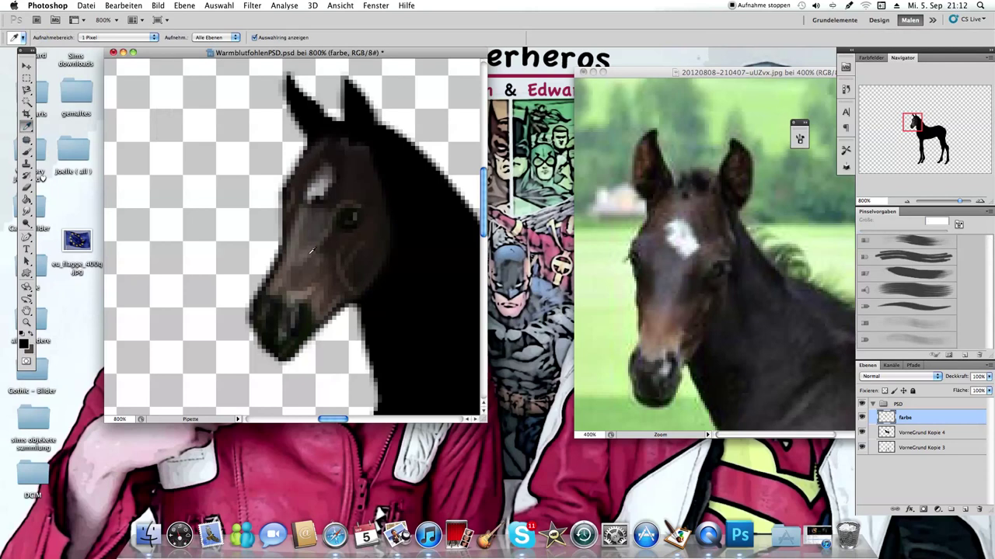
left_click(346, 294)
left_click(28, 153)
right_click(350, 269)
left_click(351, 234)
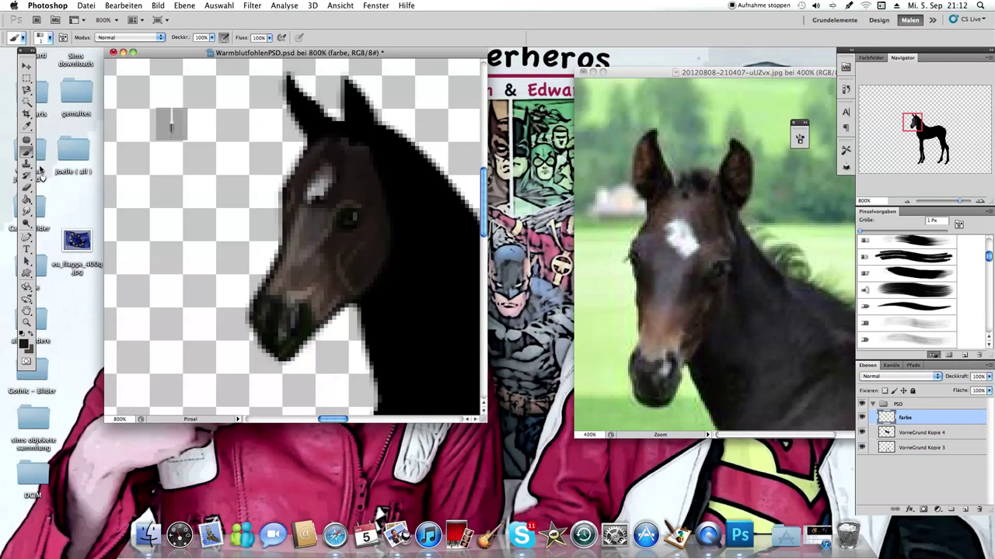
Sample a dark brown from the reference photo and paint over the light cheek line with a 4 px bristle brush
left_click(25, 126)
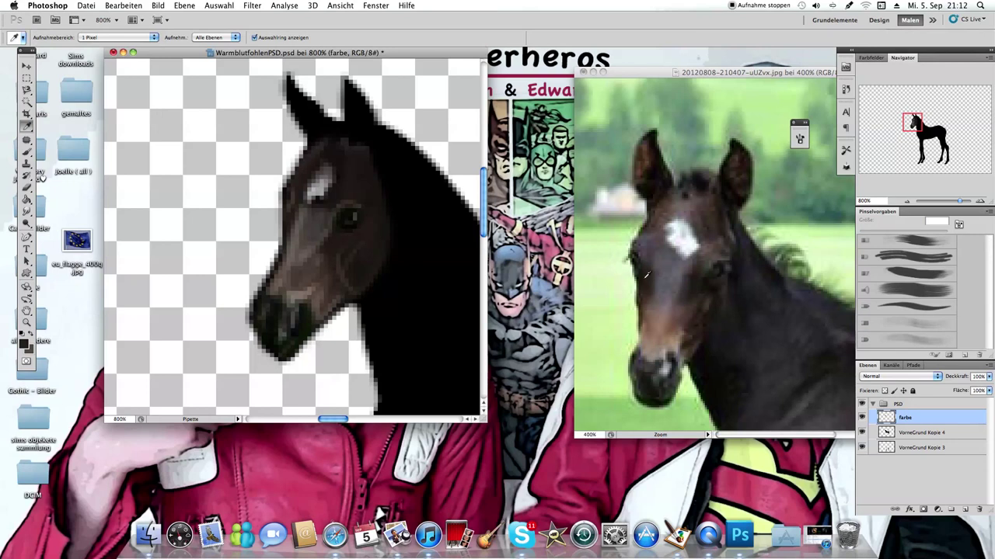
left_click(26, 152)
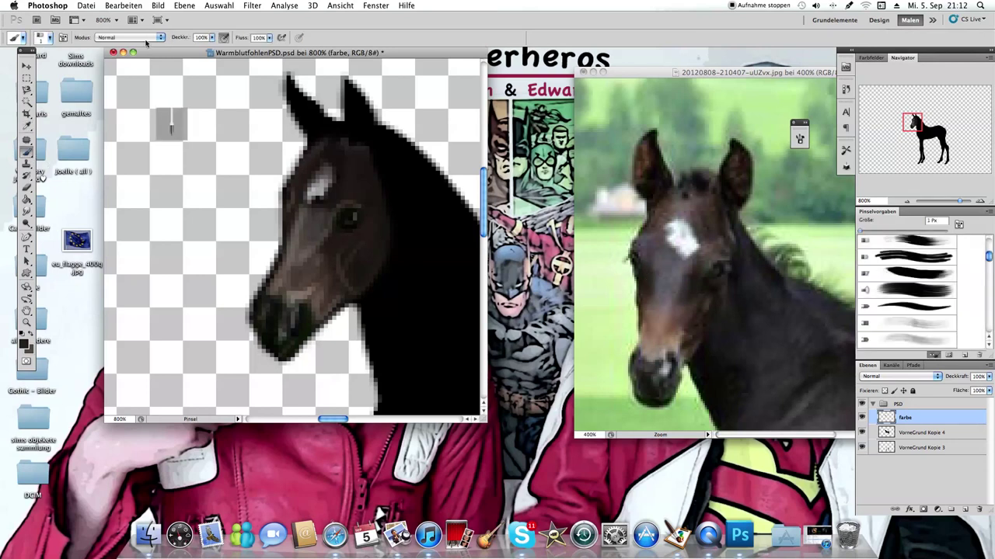
left_click(49, 37)
left_click_drag(16, 65, 18, 66)
right_click(348, 319)
left_click(360, 240)
Switch to the Burn tool (Nachbelichter)
left_click(26, 222)
left_click(27, 223, "alt")
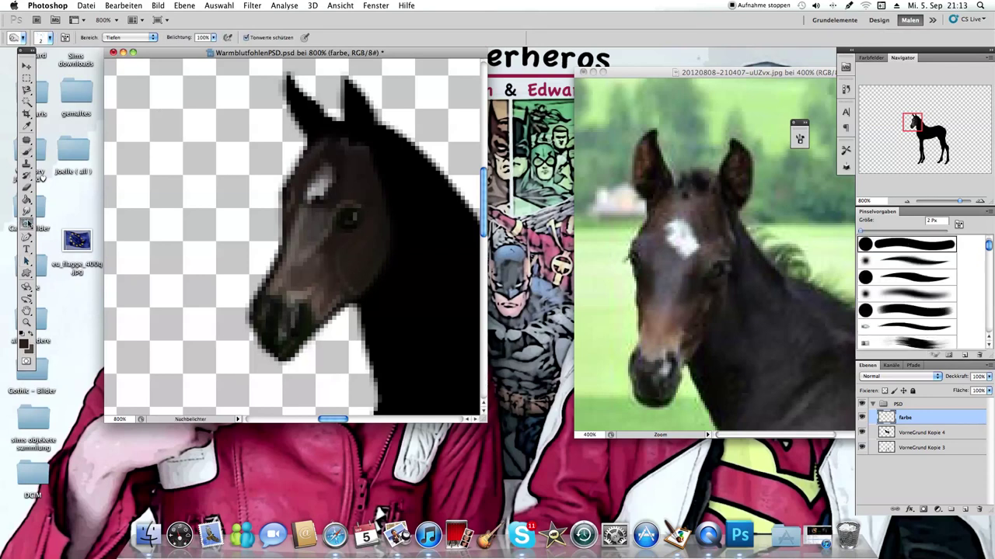
left_click(27, 223, "alt")
left_click_drag(28, 223, 74, 230)
Try to darken the foal's cheek with the Burn tool at 100% exposure
right_click(303, 254)
left_click(346, 248)
left_click_drag(346, 251, 356, 288)
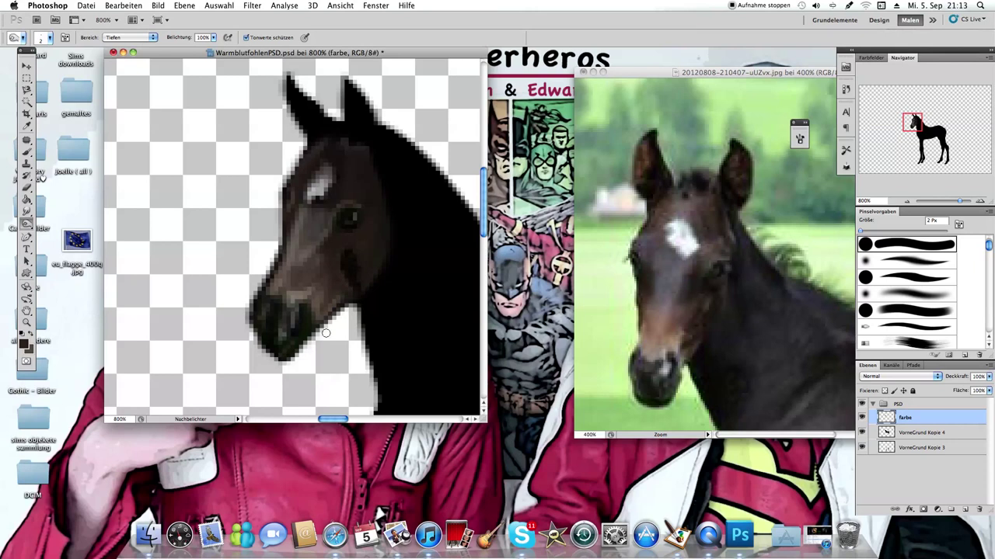
left_click(137, 5)
left_click(139, 35)
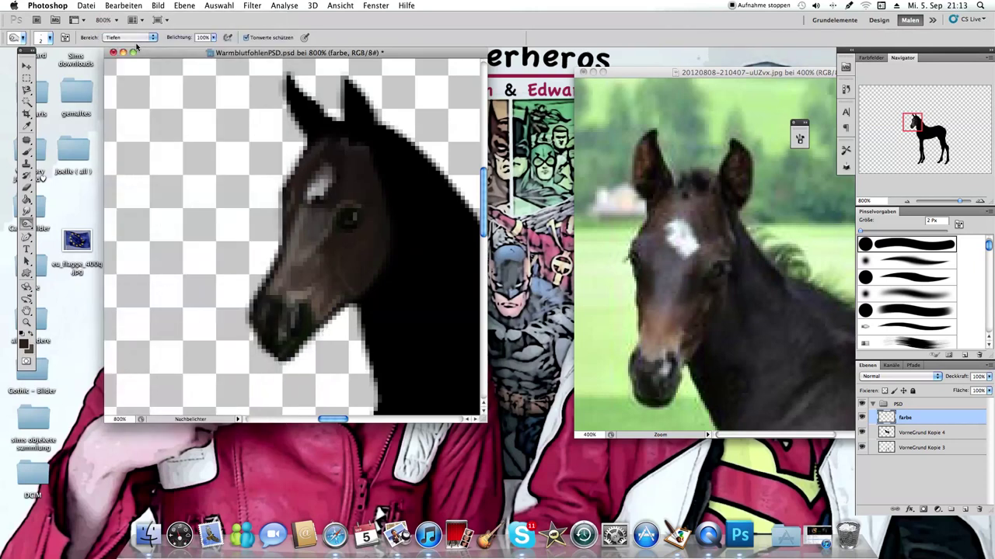
Set the Burn tool's exposure to 11% and gently darken the front of the foal's face
left_click(214, 37)
left_click_drag(181, 47, 170, 49)
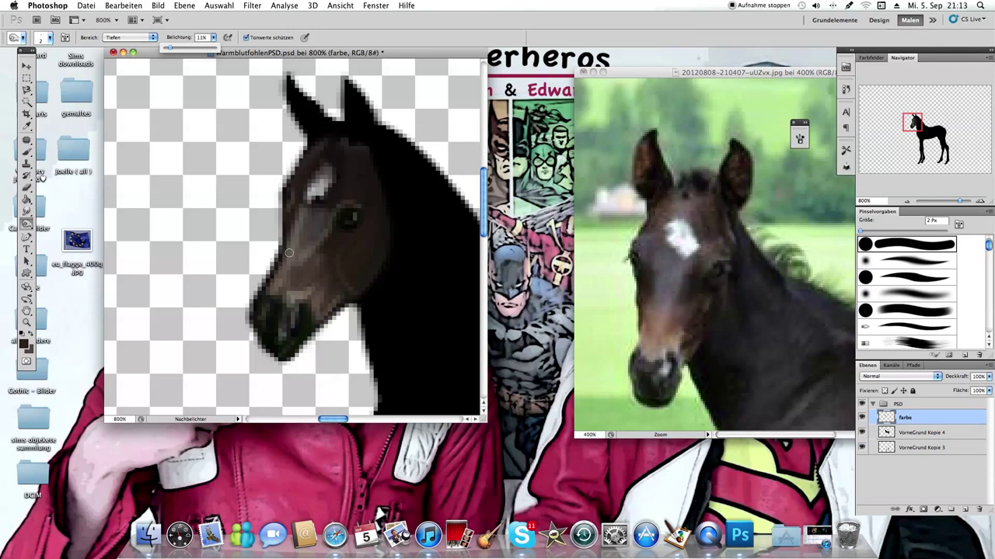
right_click(319, 226)
left_click(289, 227)
right_click(267, 287)
left_click(326, 233)
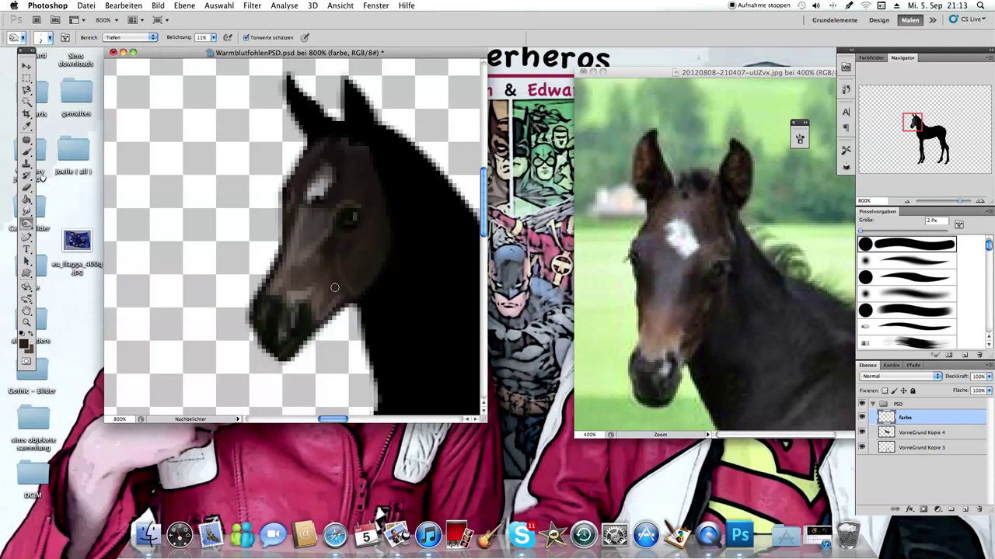
Darken the foal's cheek, lower jaw and muzzle with soft burn strokes
right_click(338, 271)
left_click(352, 269)
right_click(309, 353)
left_click(331, 291)
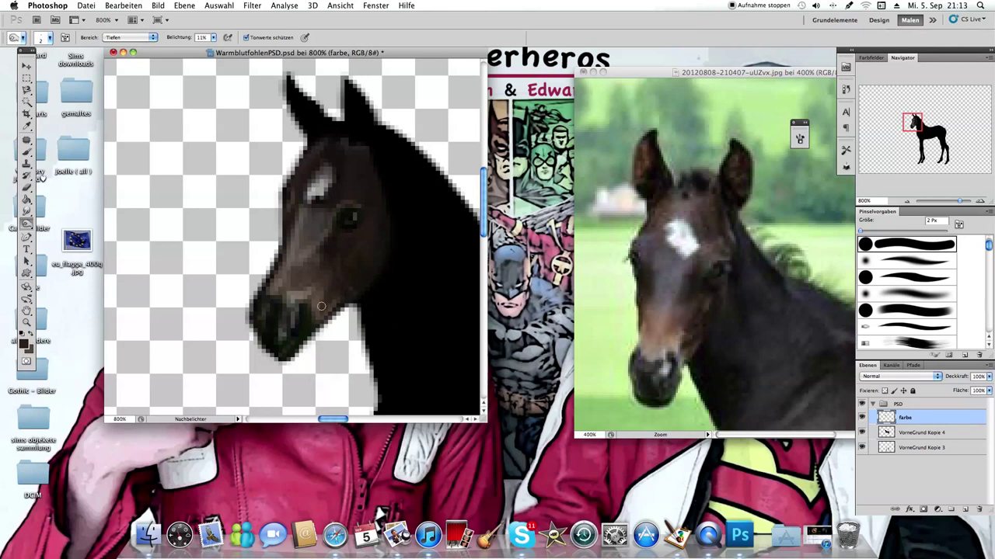
right_click(295, 350)
left_click(292, 264)
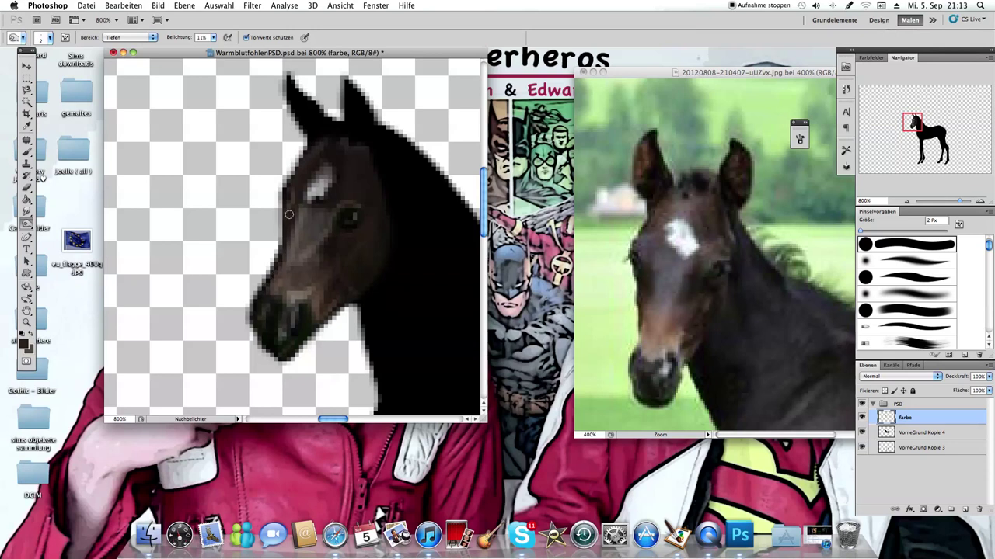
Burn in soft shading along the back of the cheek, around the eye and down the nose
right_click(231, 376)
left_click(360, 188)
right_click(314, 363)
left_click(374, 207)
right_click(310, 315)
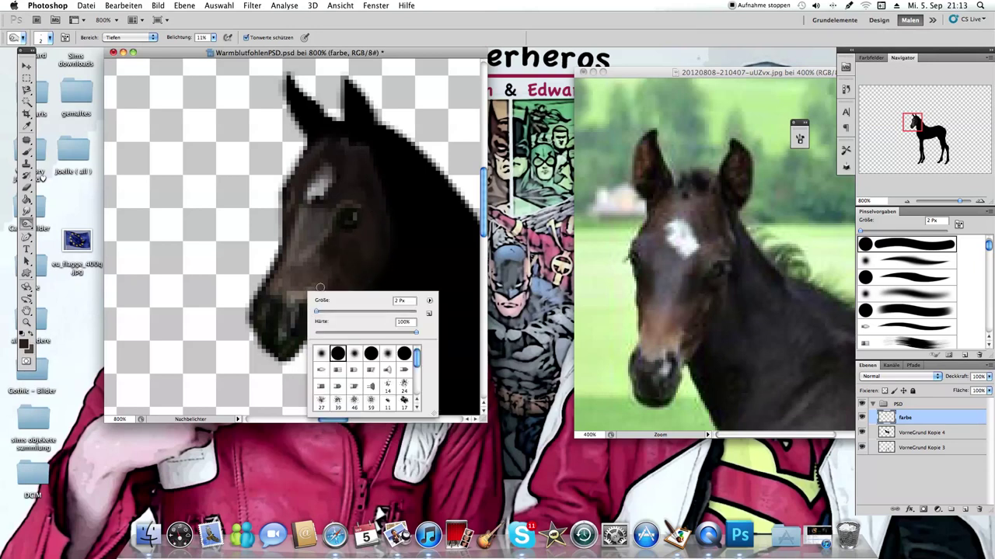
left_click(326, 220)
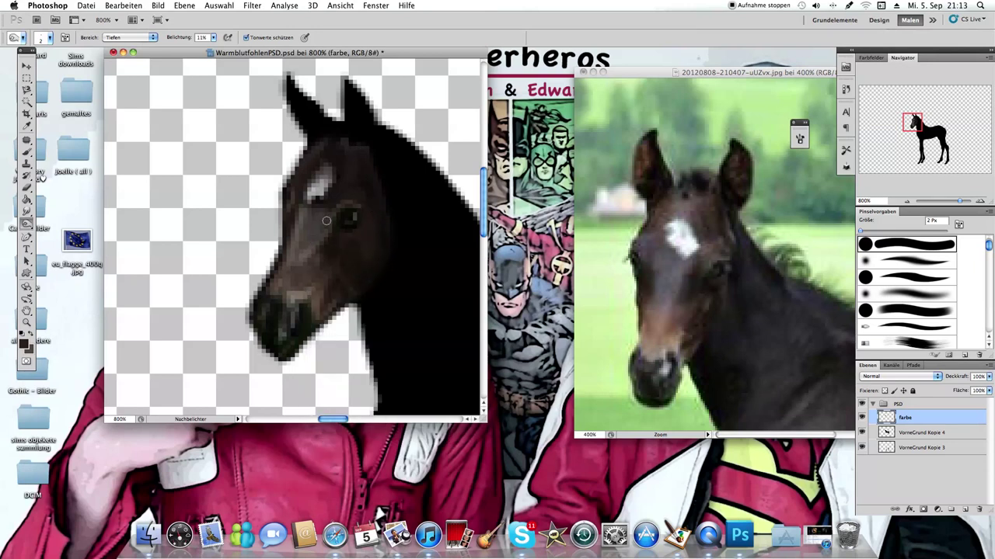
right_click(281, 274)
left_click(308, 216)
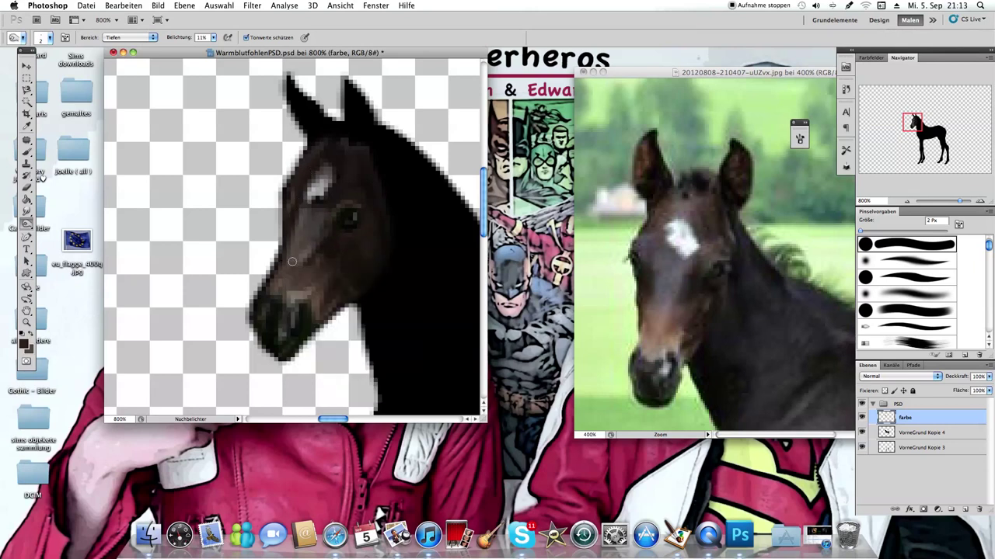
Sample a greyish brown as the foreground colour and set the bristle brush size to 1 px
left_click(25, 126)
left_click(26, 152)
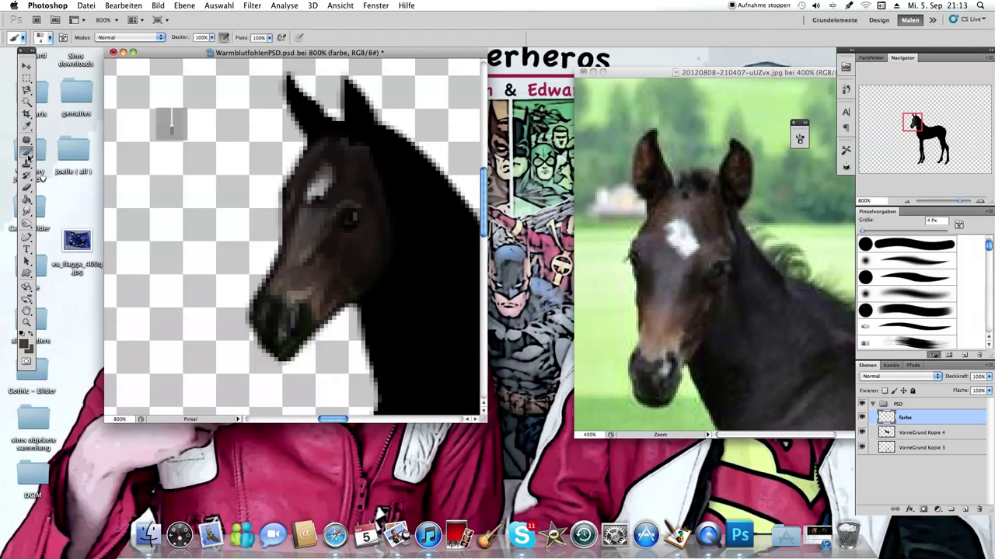
left_click(22, 37)
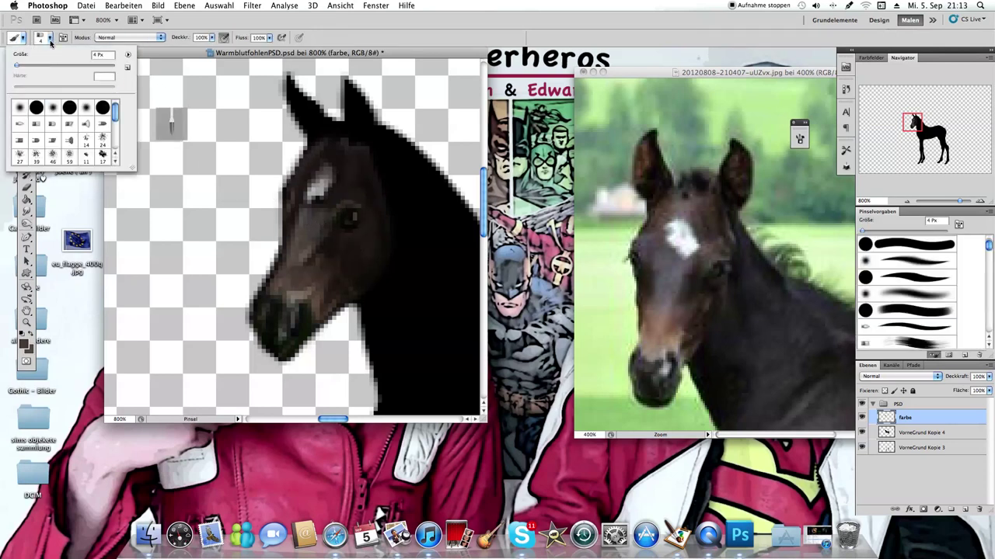
left_click_drag(18, 69, 16, 69)
left_click(171, 136)
Paint fine greyish-brown hair strokes on the foal's forehead, cheek and nose
right_click(381, 278)
left_click(297, 198)
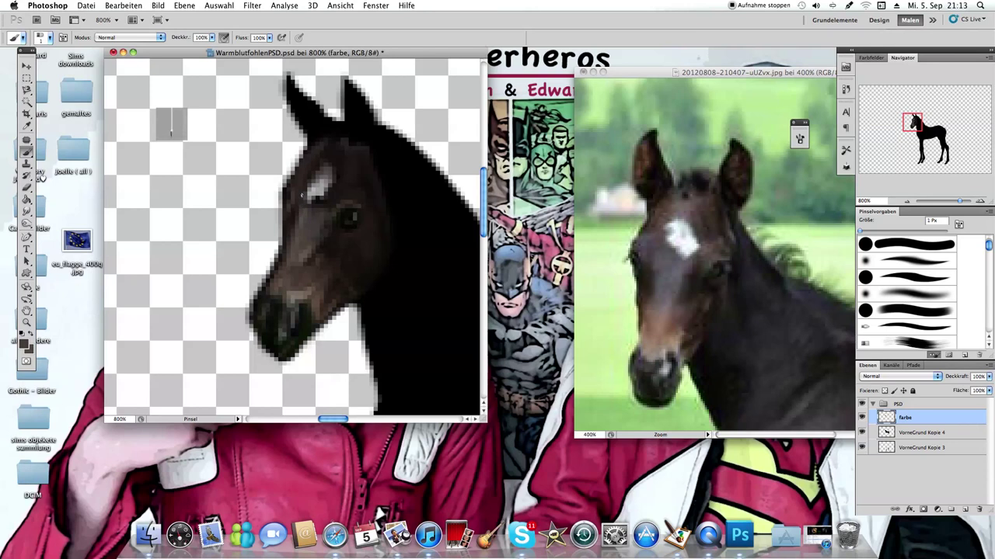
right_click(316, 224)
left_click(354, 196)
right_click(345, 349)
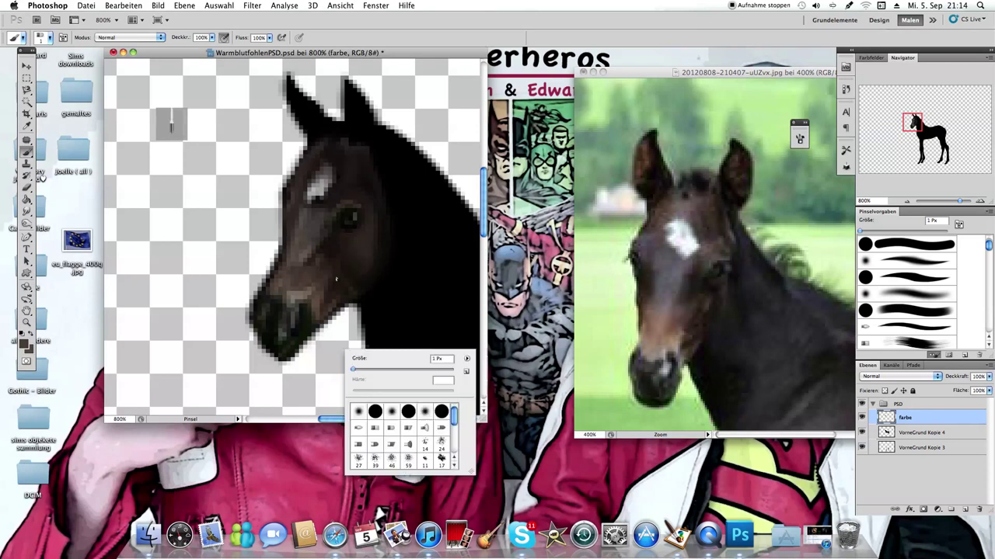
left_click(343, 273)
right_click(320, 362)
left_click(350, 167)
right_click(325, 333)
key("Escape")
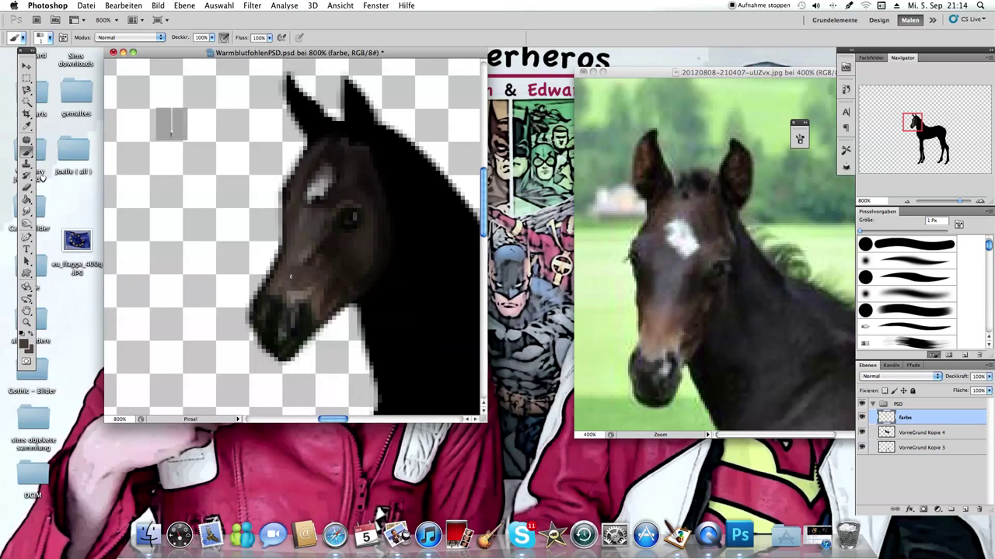
Check the shaded head in the view of the whole foal at 100%
left_click(27, 320)
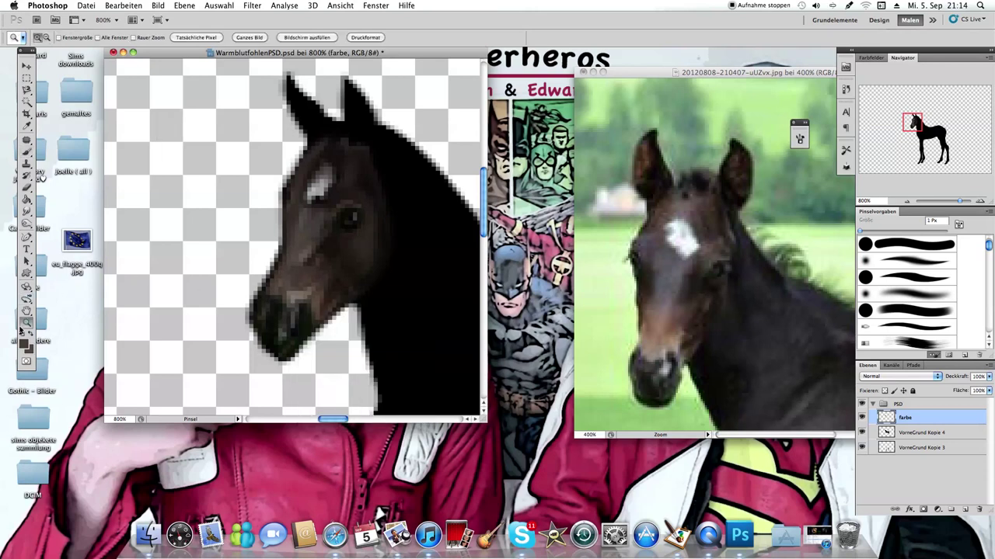
left_click(221, 158, "alt")
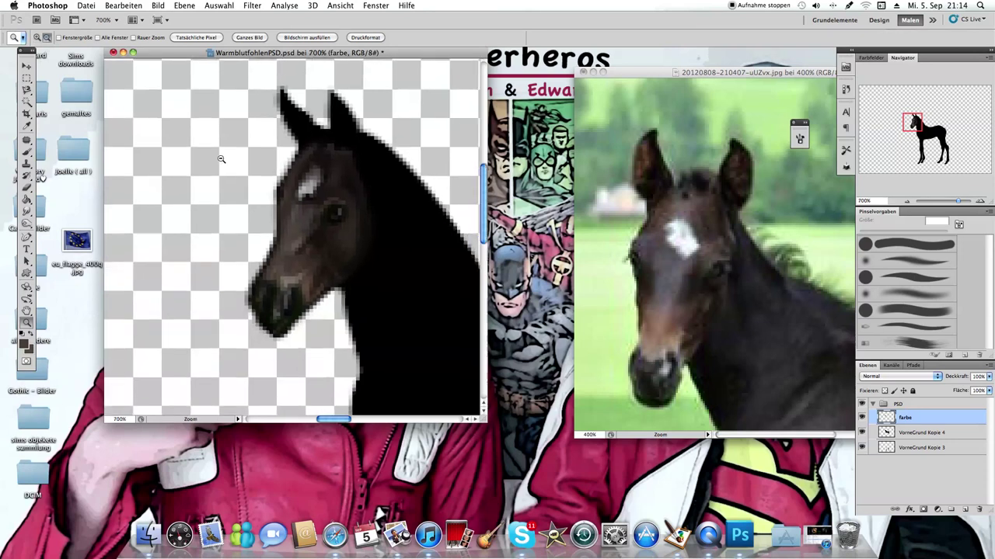
left_click(221, 159, "alt")
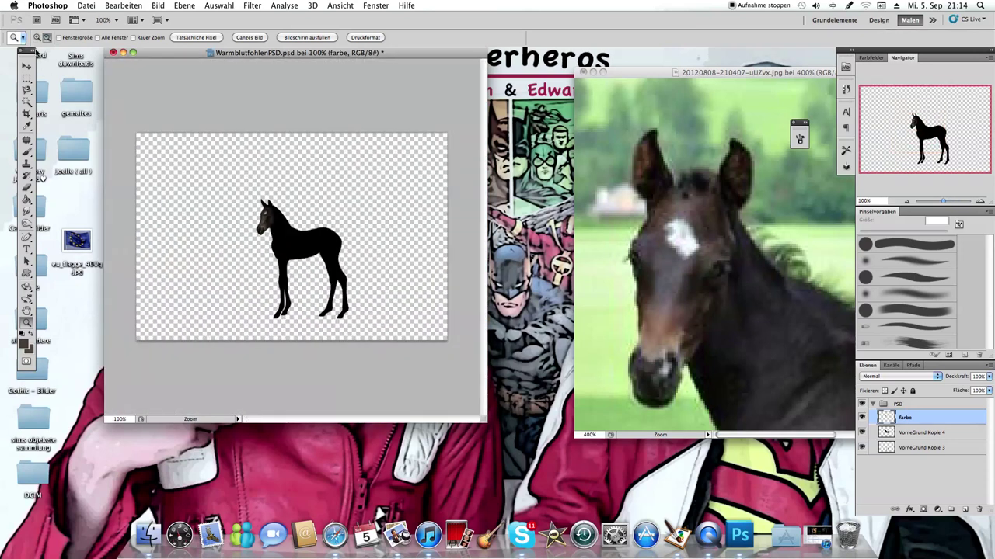
Set the brush's foreground colour to near-black #0f0e0e for the dark details of the head
left_click(41, 39)
left_click(238, 201)
left_click(240, 201)
left_click(346, 226)
left_click(346, 226)
left_click(346, 226)
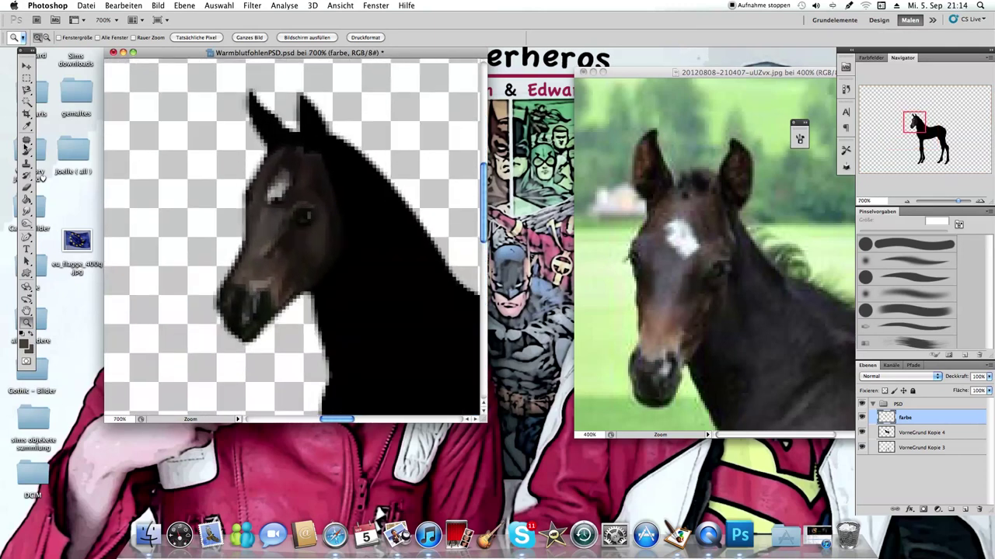
key("b")
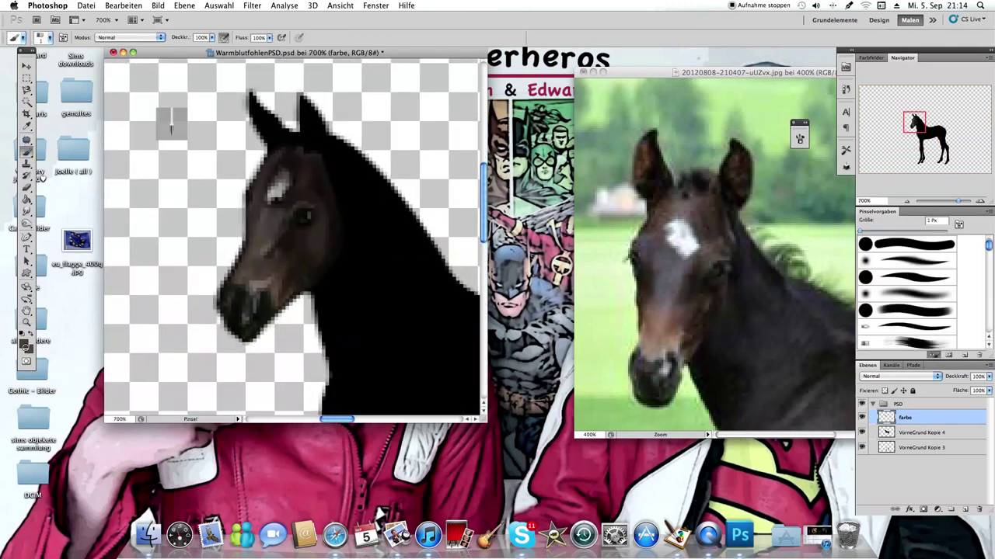
left_click(24, 342)
left_click(435, 406)
left_click(682, 276)
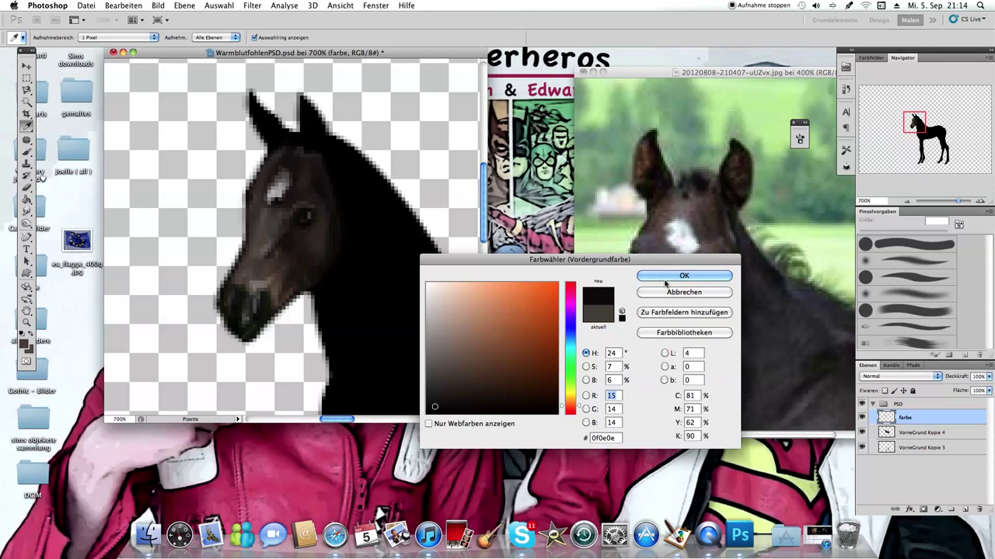
Paint fine near-black strokes around the foal's eye and on the muzzle
right_click(451, 322)
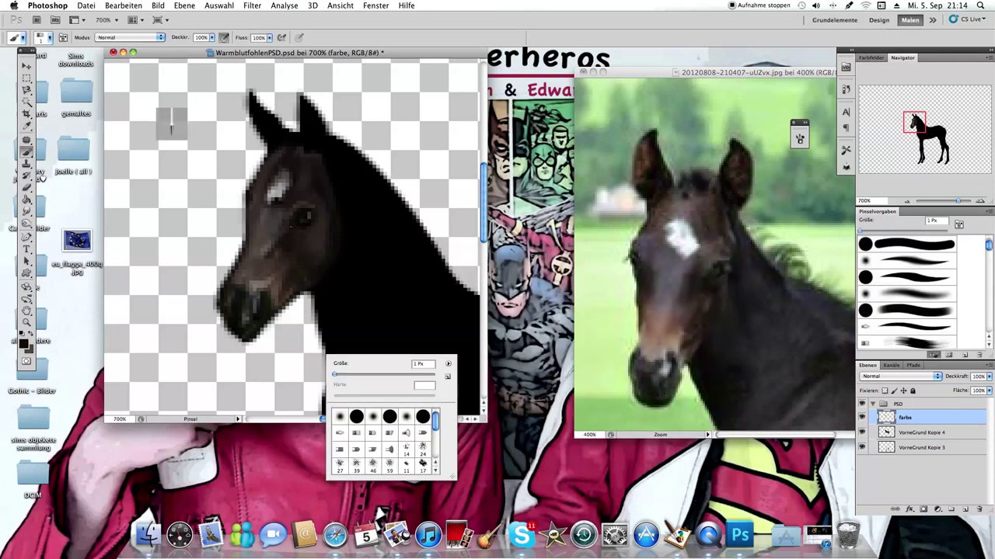
left_click(297, 227)
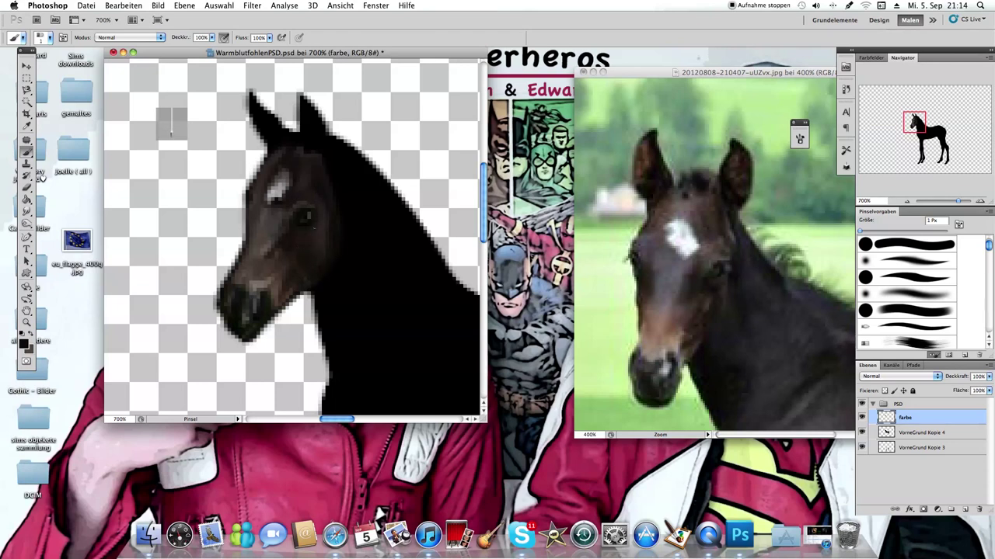
right_click(285, 281)
left_click(284, 280)
left_click_drag(258, 282, 265, 282)
right_click(272, 303)
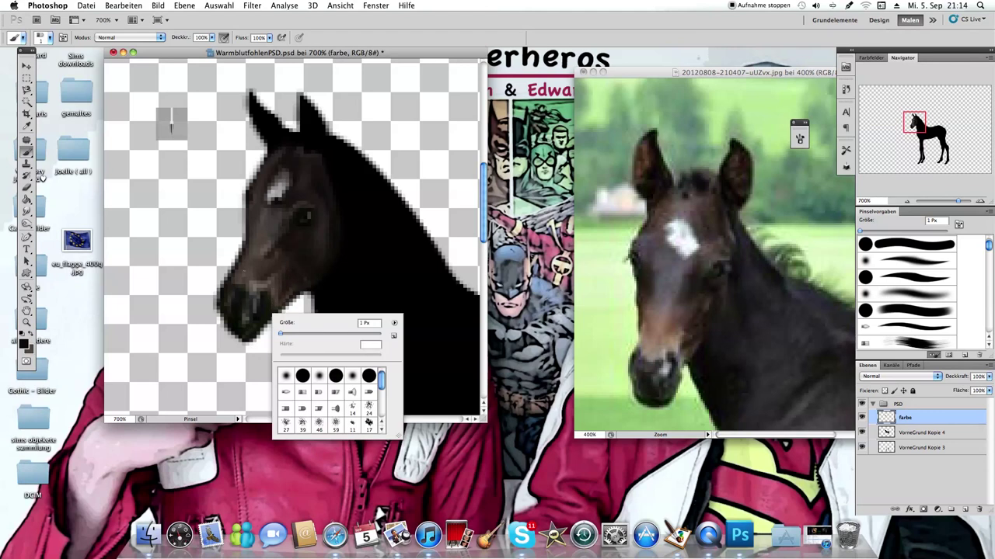
key("Escape")
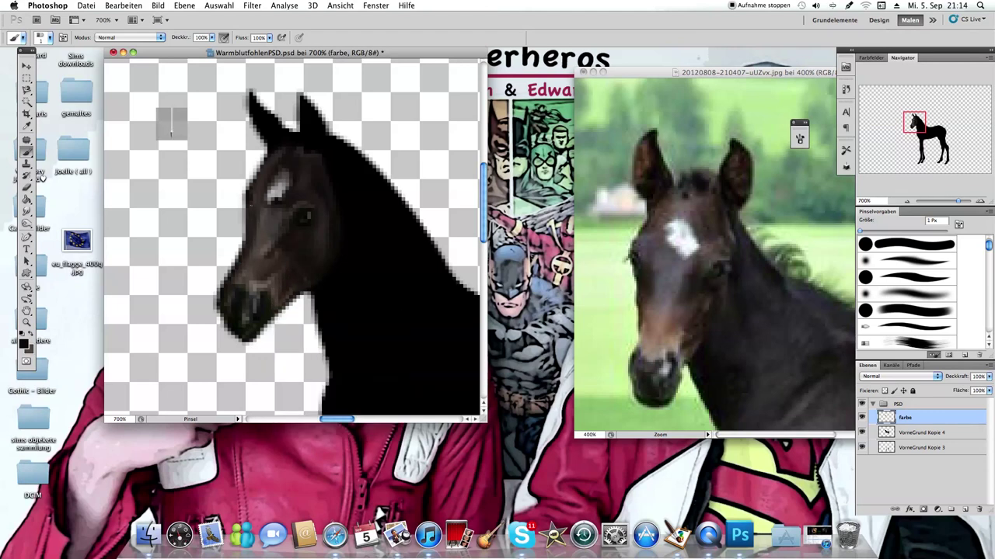
Sample the light grey of the forehead blaze as foreground colour and set the background colour to off-white #efefef
left_click_drag(170, 131, 171, 108)
left_click(26, 126)
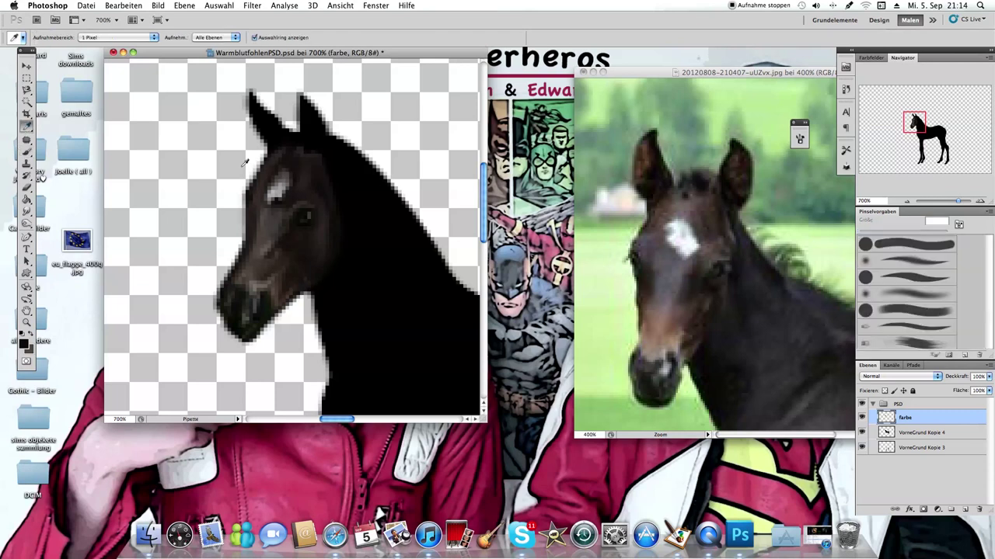
left_click(278, 188)
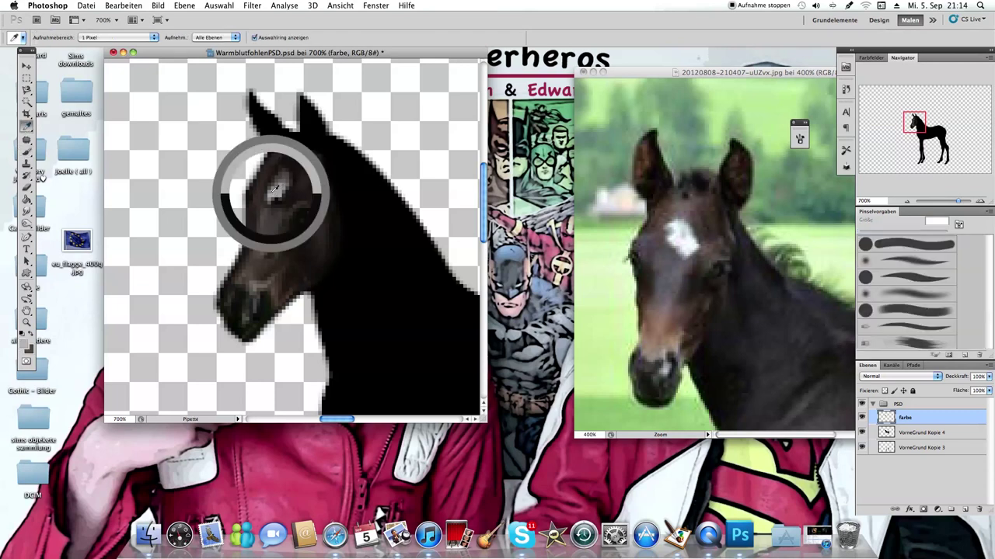
left_click(32, 350)
left_click(425, 301)
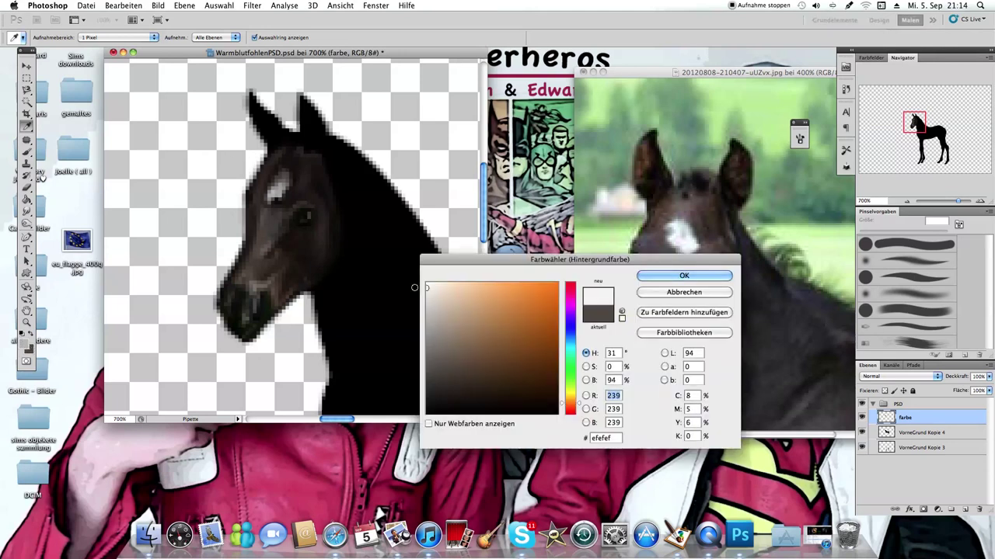
left_click(653, 277)
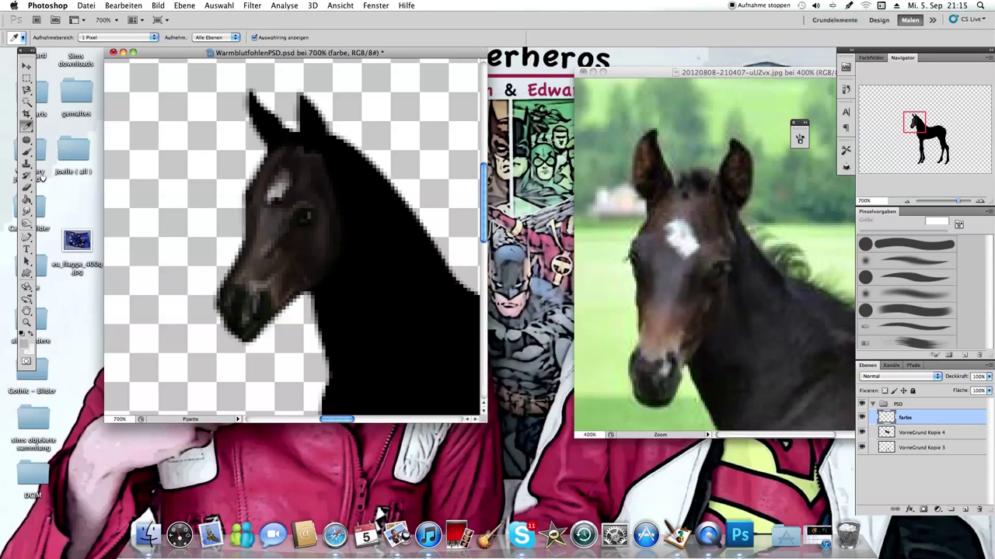
Fill out the white blaze on the foal's forehead with fine light grey strokes of the 1 px brush
left_click(27, 152)
right_click(276, 241)
left_click(282, 173)
left_click_drag(284, 167, 286, 179)
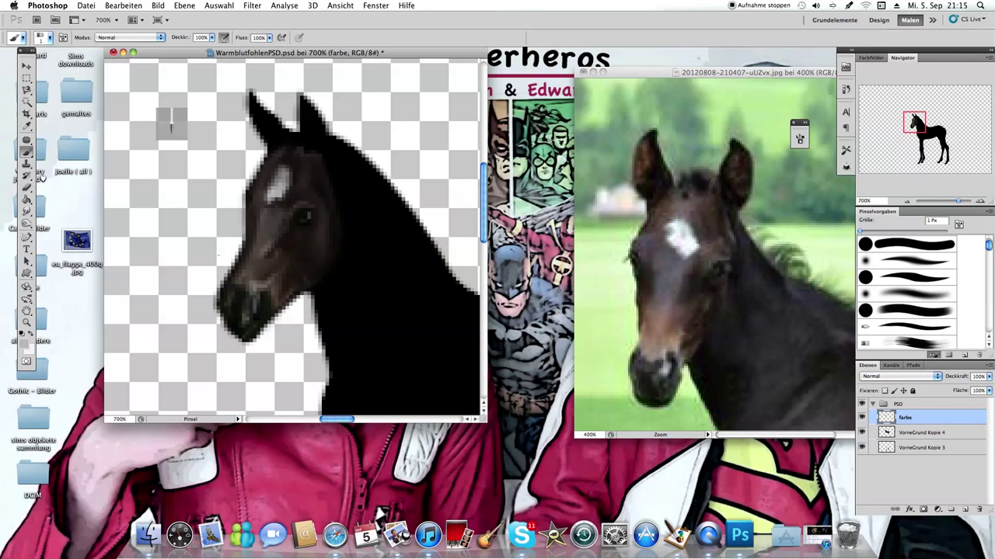
right_click(244, 241)
key("Escape")
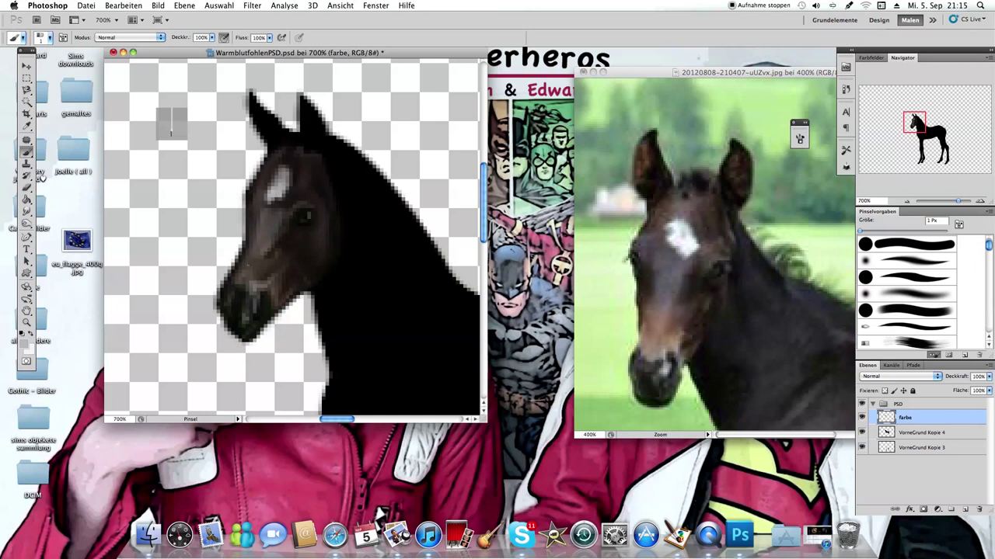
right_click(171, 122)
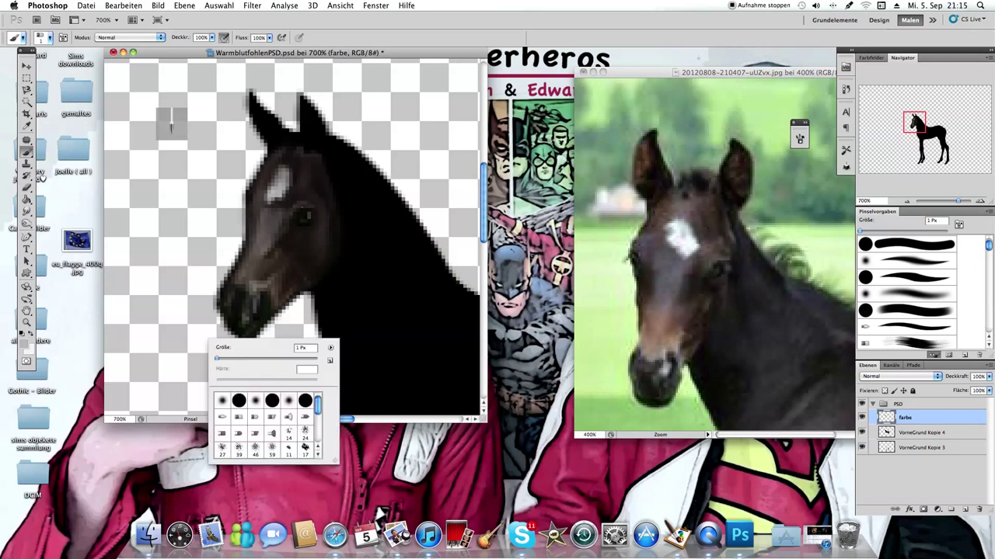
key("Escape")
right_click(171, 124)
key("Escape")
right_click(171, 122)
key("Escape")
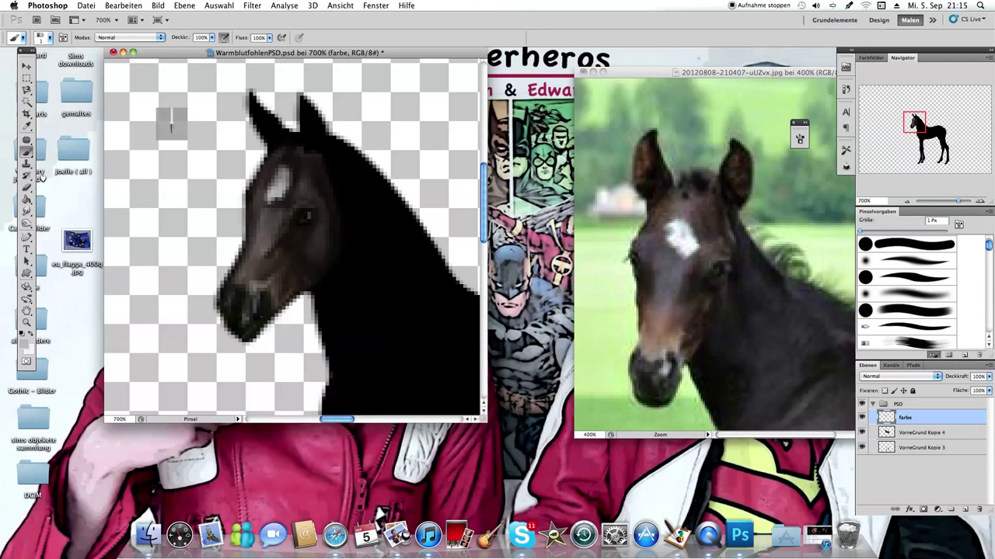
Check the painted blaze in the view of the whole foal at 100%
left_click(26, 322)
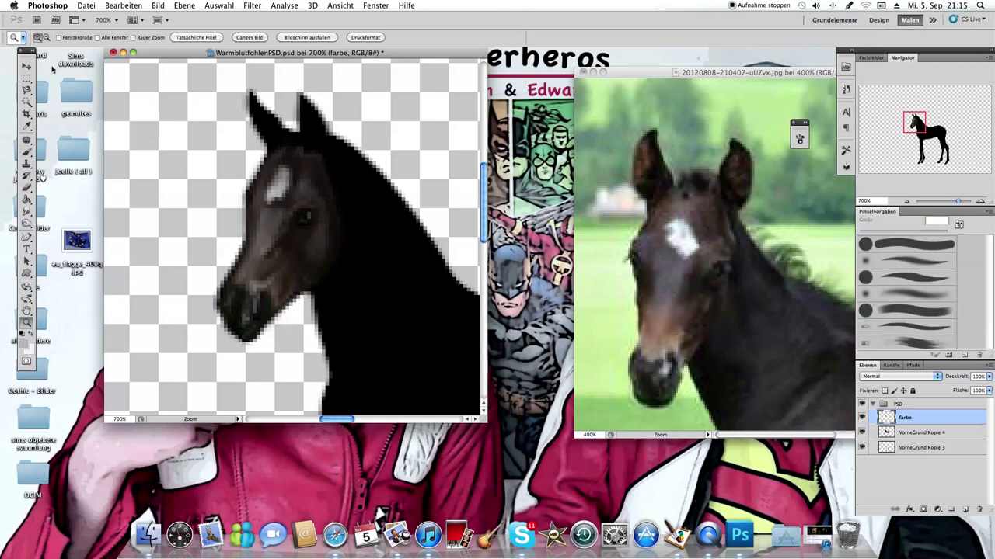
left_click(45, 38)
left_click(175, 240)
left_click(178, 243)
left_click(178, 242)
left_click(179, 243)
left_click(178, 243)
left_click(177, 244)
left_click(36, 36)
left_click_drag(268, 215, 254, 295)
Sample a dark brown from the reference foal's face and paint fine strokes between the foal's nose and eye
left_click(27, 162)
left_click(26, 126)
left_click(696, 270)
left_click(27, 153)
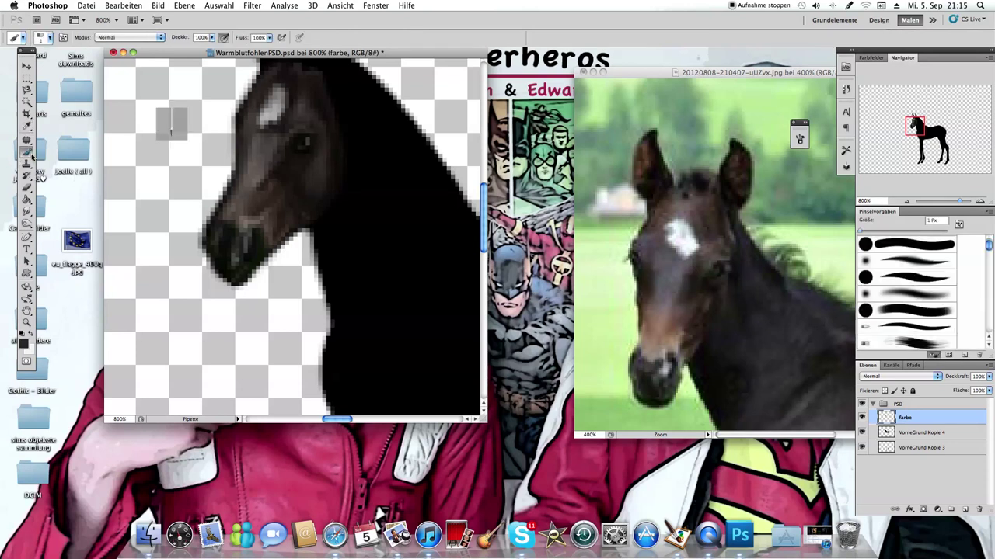
right_click(313, 185)
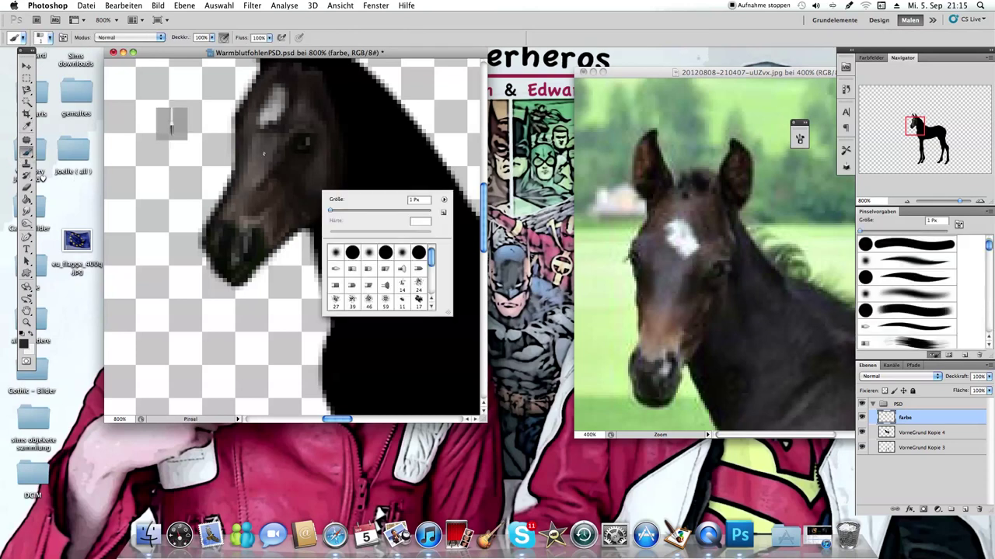
left_click(268, 145)
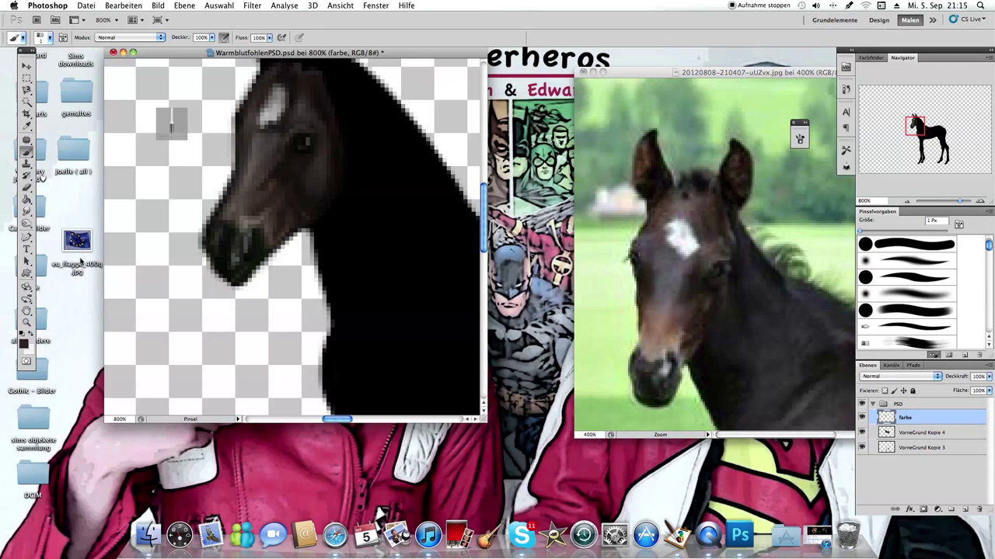
Sample a dark grey from the reference foal's muzzle and paint it on the foal's muzzle
key("i")
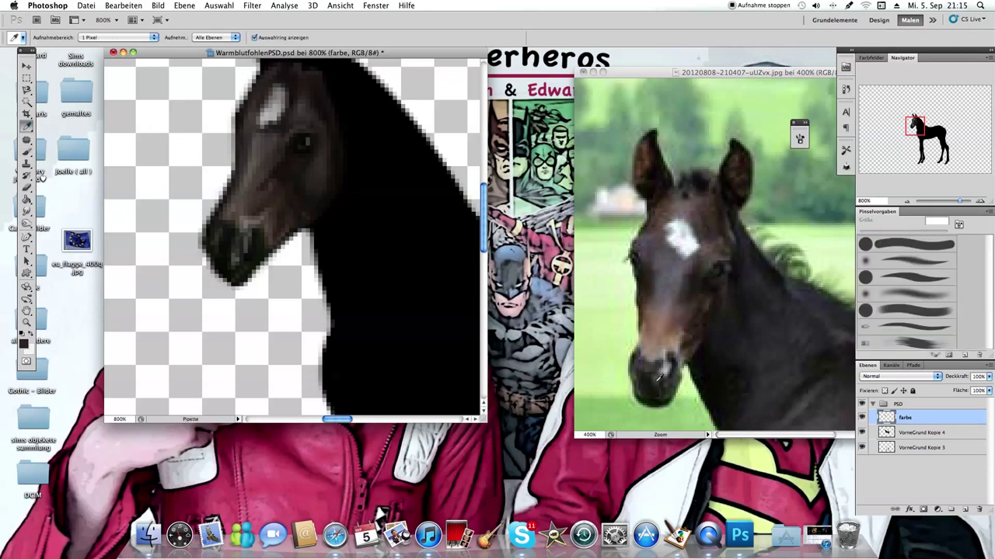
left_click(27, 155)
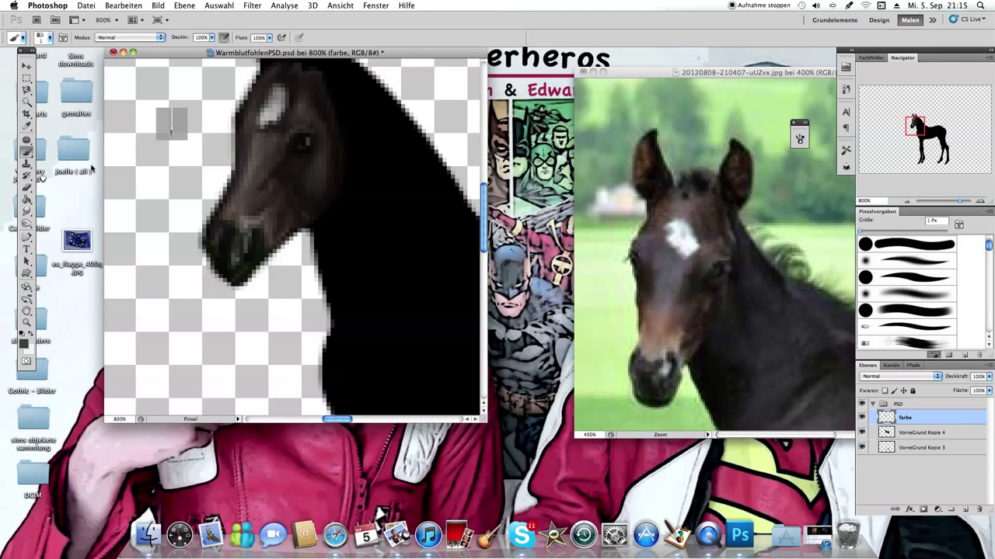
right_click(286, 277)
left_click(232, 267)
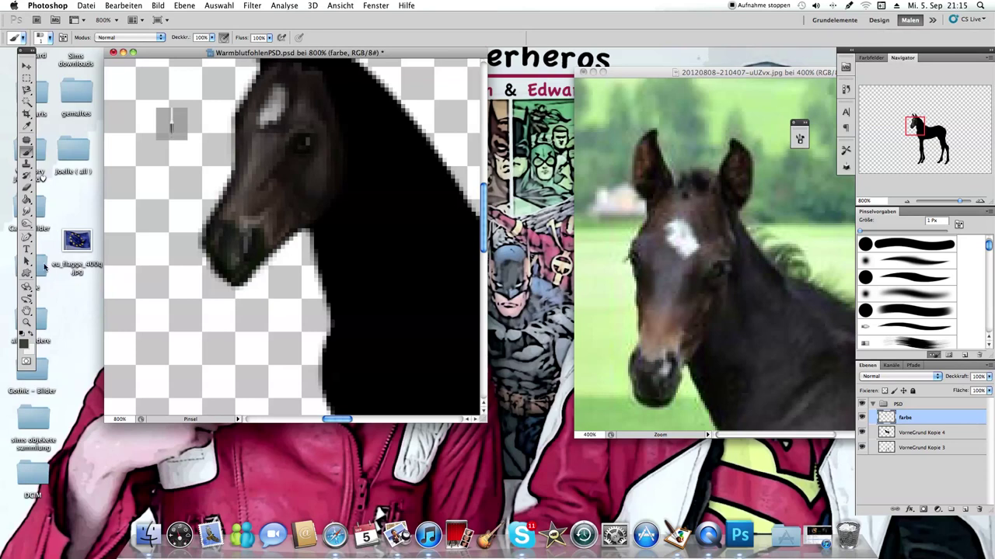
Set the foreground colour to black #000000 and darken the muzzle around the nostril with fine strokes
left_click(22, 341)
left_click_drag(467, 379, 349, 458)
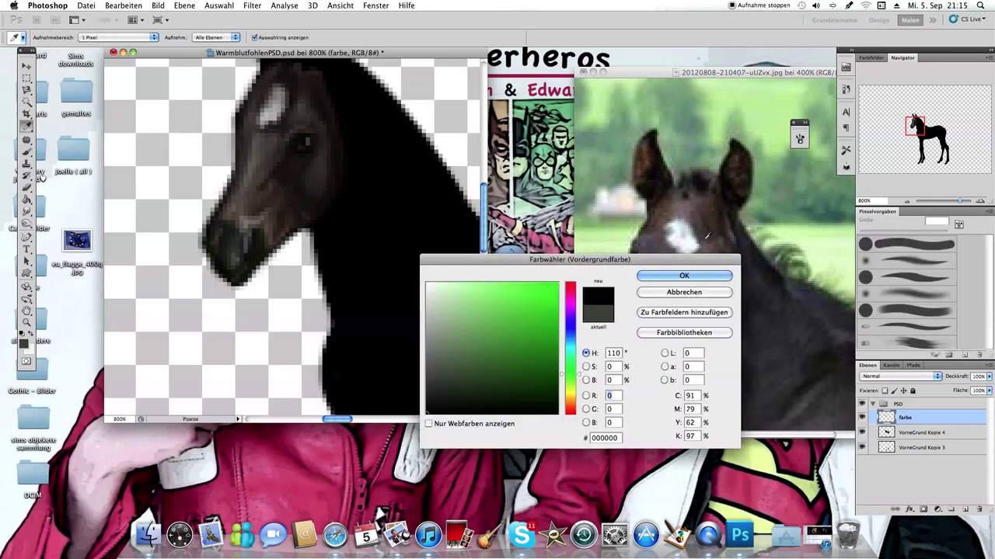
left_click(695, 277)
right_click(237, 336)
left_click(255, 241)
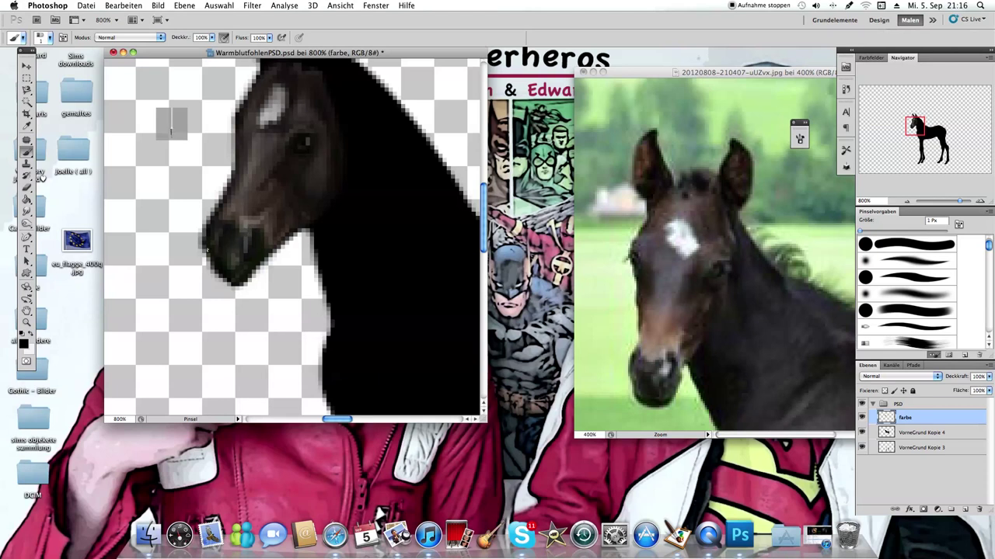
left_click_drag(232, 262, 235, 268)
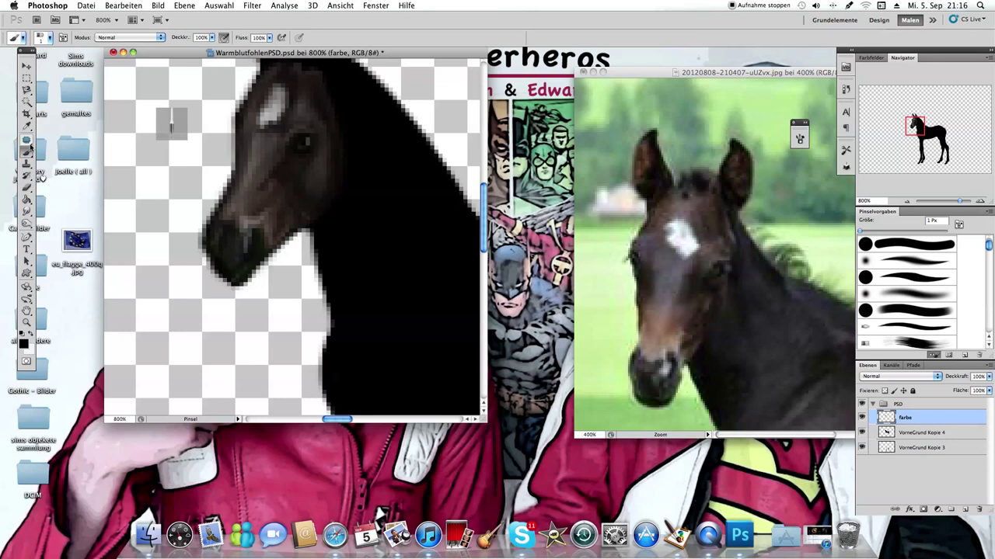
Paint fine off-white highlights around the nostril and return to black as the foreground colour
left_click(31, 332)
right_click(326, 290)
left_click(243, 242)
left_click_drag(238, 253, 247, 232)
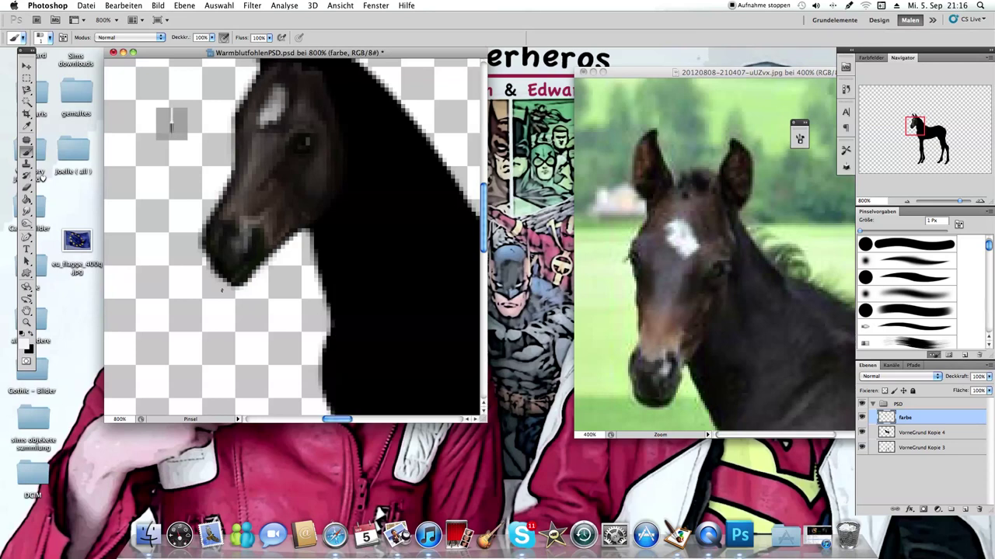
left_click(29, 335)
right_click(282, 265)
key("Escape")
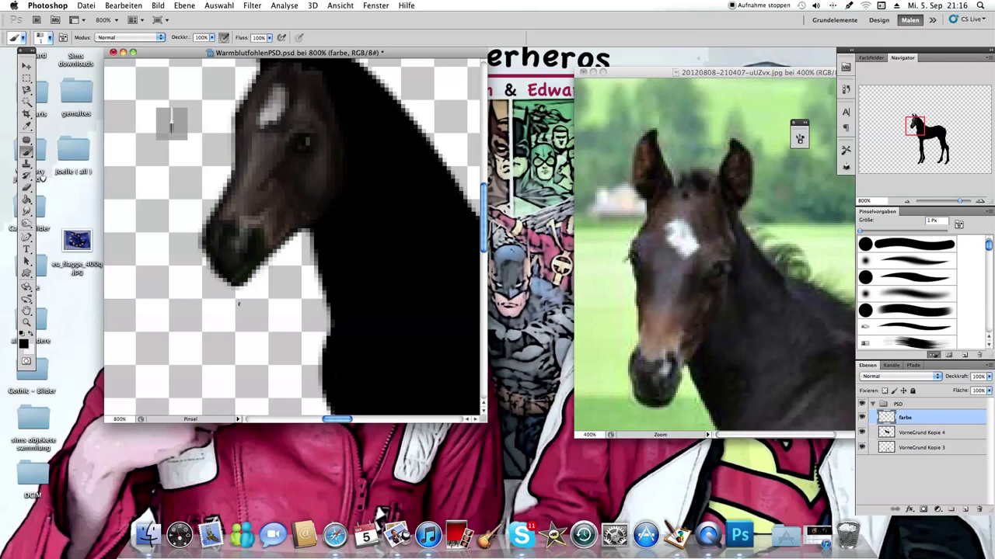
Check the muzzle's shading and highlights in the view of the whole foal, then in close-up at 1200%
left_click(26, 322)
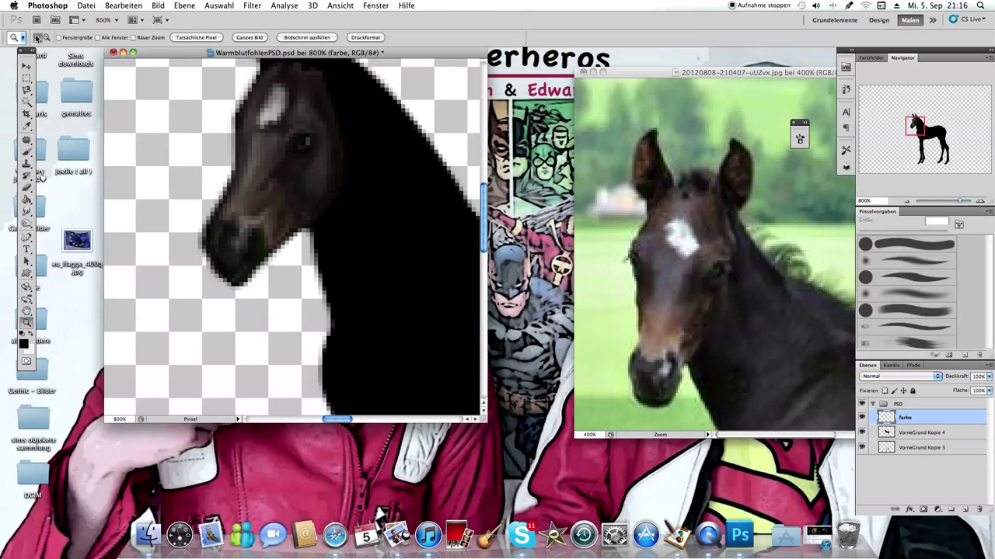
left_click(165, 181)
left_click(166, 182)
left_click(168, 182)
left_click(171, 184)
left_click(171, 185)
left_click(171, 186)
left_click(173, 186)
left_click(36, 38)
left_click(264, 226)
left_click(264, 227)
left_click(264, 228)
left_click(265, 230)
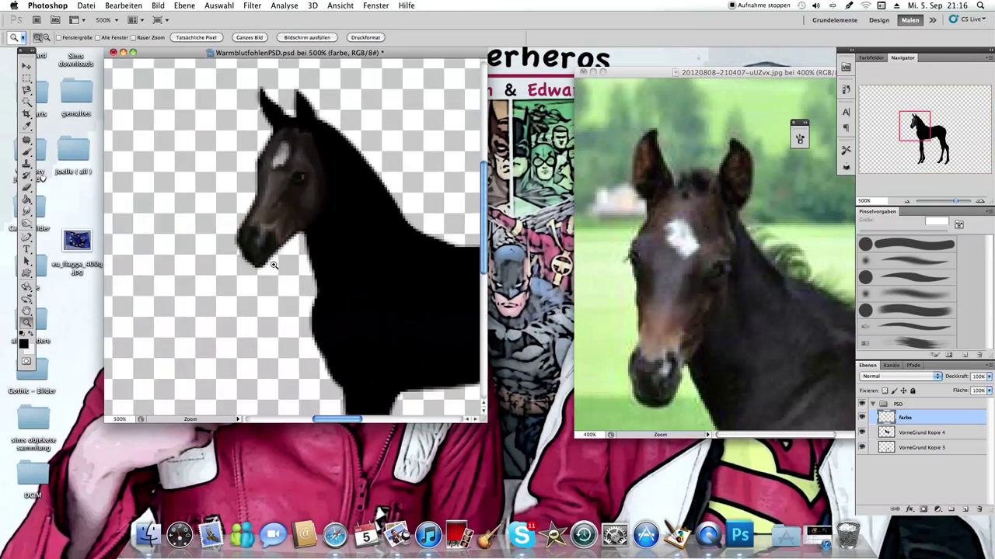
left_click(273, 265)
Refine the highlights on the muzzle with off-white 1 px brush strokes
left_click(29, 154)
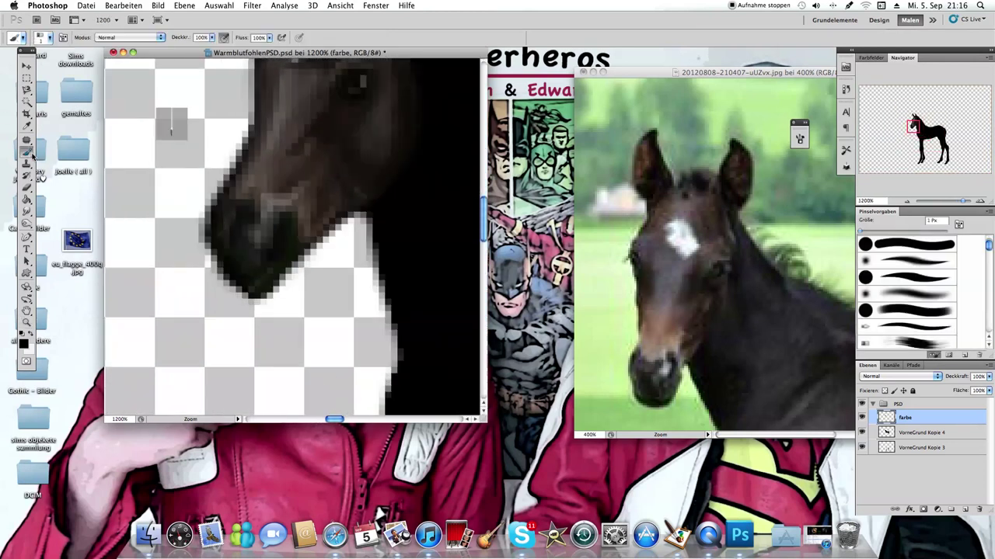
left_click(31, 333)
right_click(302, 278)
left_click(280, 261)
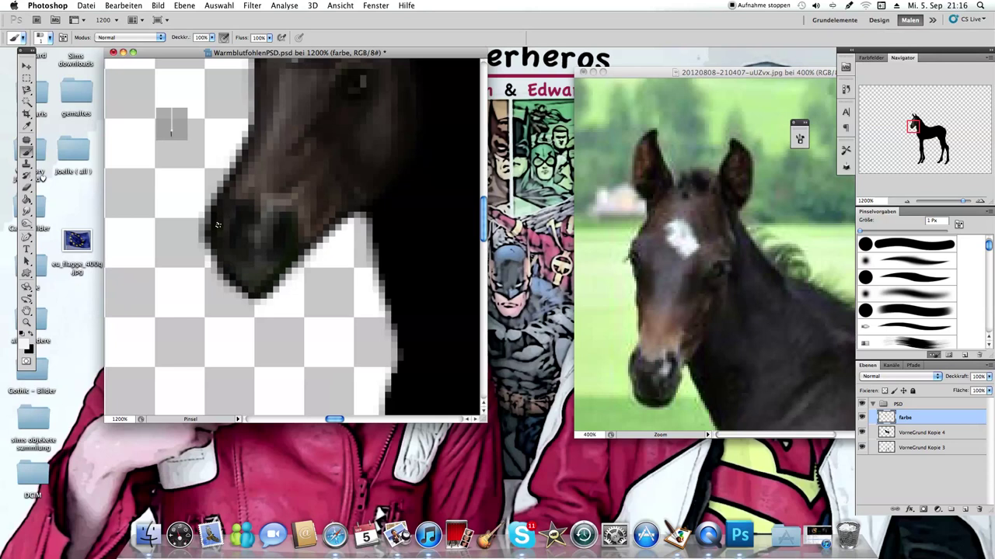
scroll(258, 329, "up", 10)
Darken the lower muzzle and its edges with fine black strokes
left_click(31, 334)
scroll(251, 301, "down", 3)
scroll(251, 301, "down", 5)
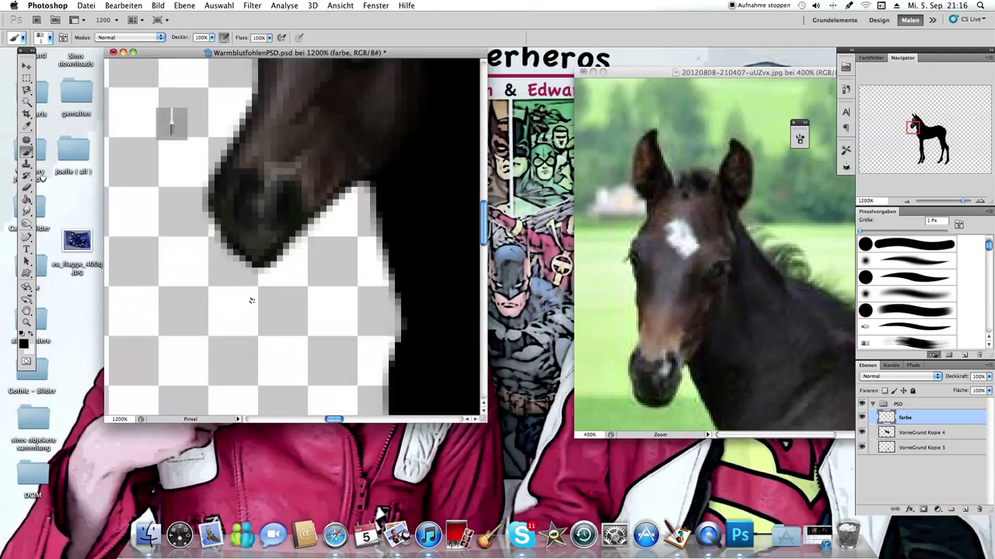
right_click(234, 296)
left_click(236, 244)
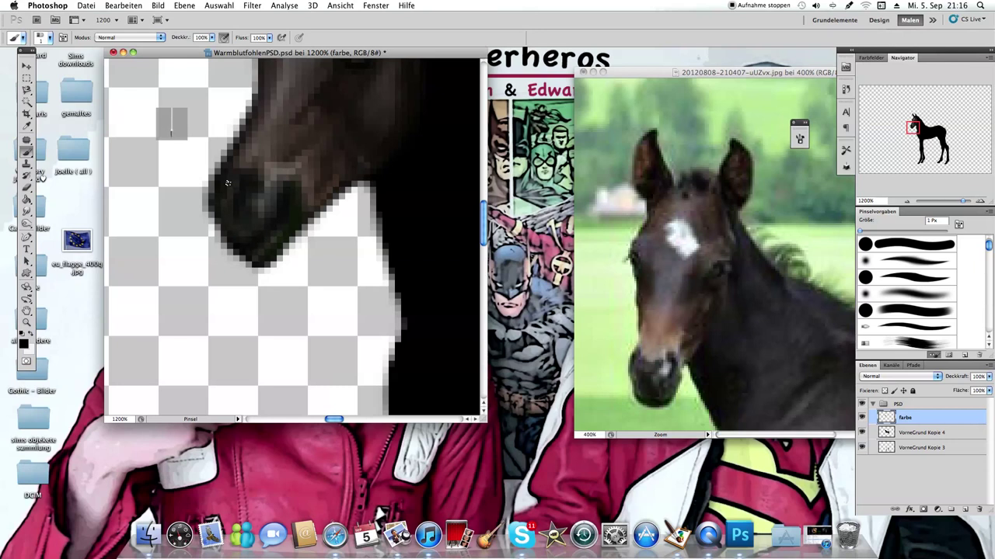
Check the finished head in the whole-foal view at 100% and enlarged at 600%
left_click(26, 322)
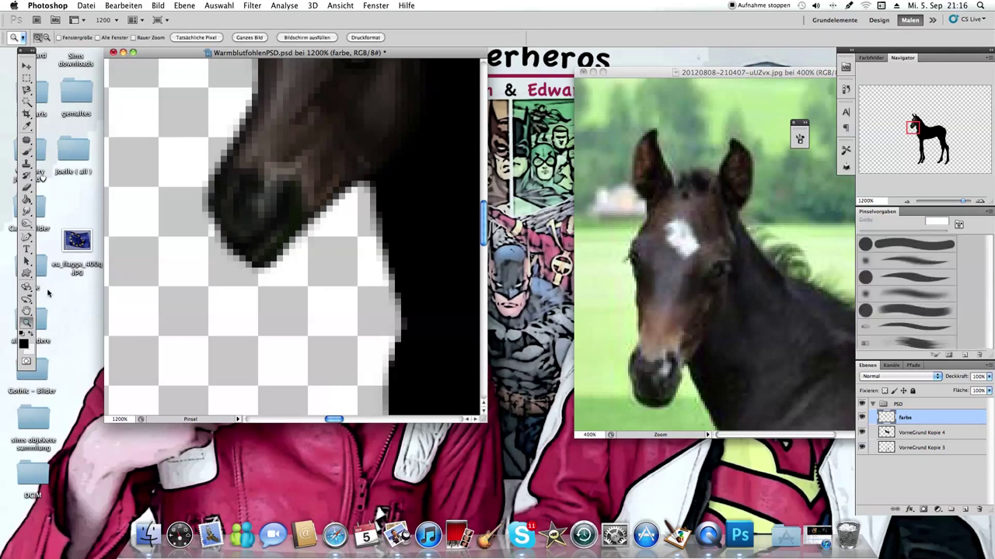
left_click(47, 38)
left_click(175, 218)
left_click(175, 218)
left_click(175, 218)
left_click(175, 217)
left_click(174, 217)
left_click(175, 218)
left_click(175, 217)
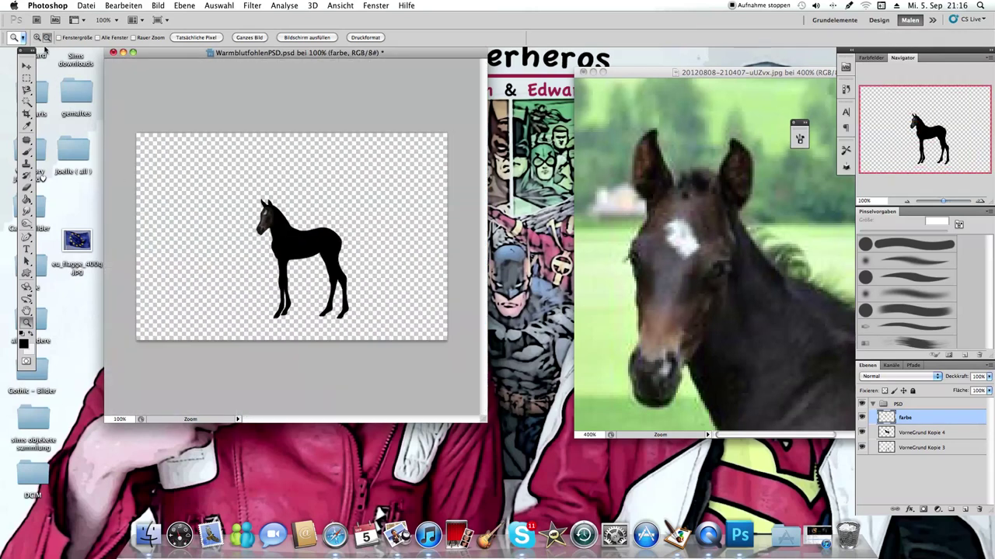
left_click(37, 38)
left_click_drag(227, 210, 144, 132)
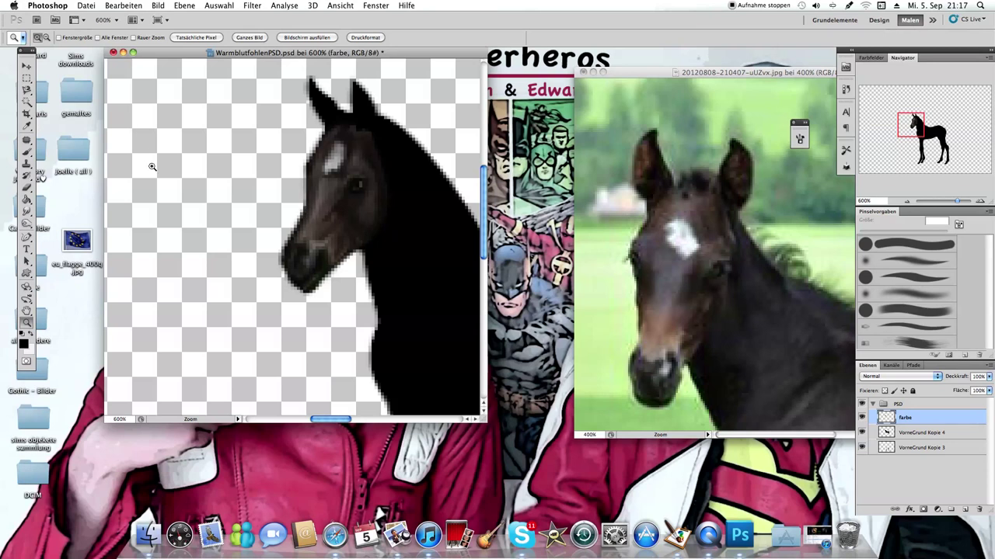
Save the painting under the new name fohli.psd in Photoshop format with layers
left_click(86, 6)
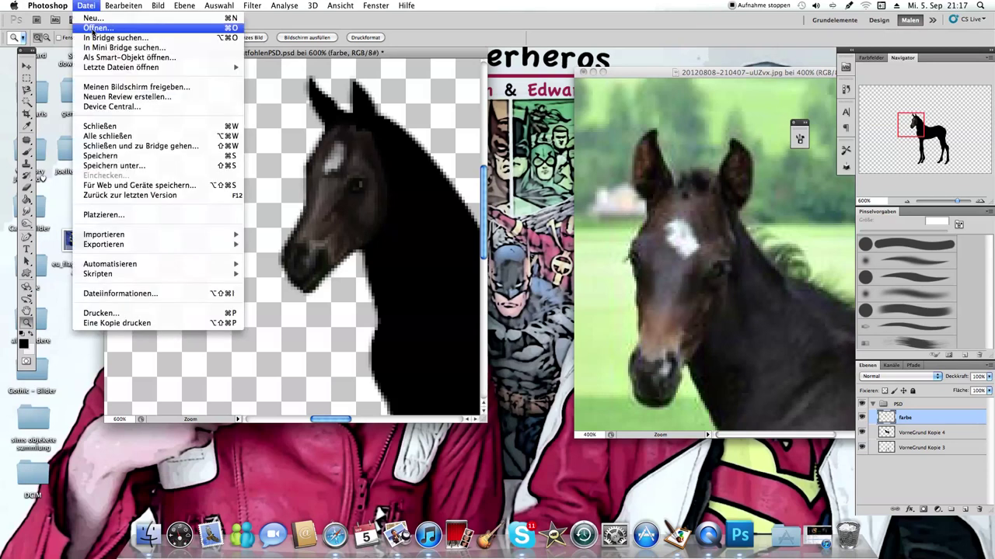
left_click(102, 166)
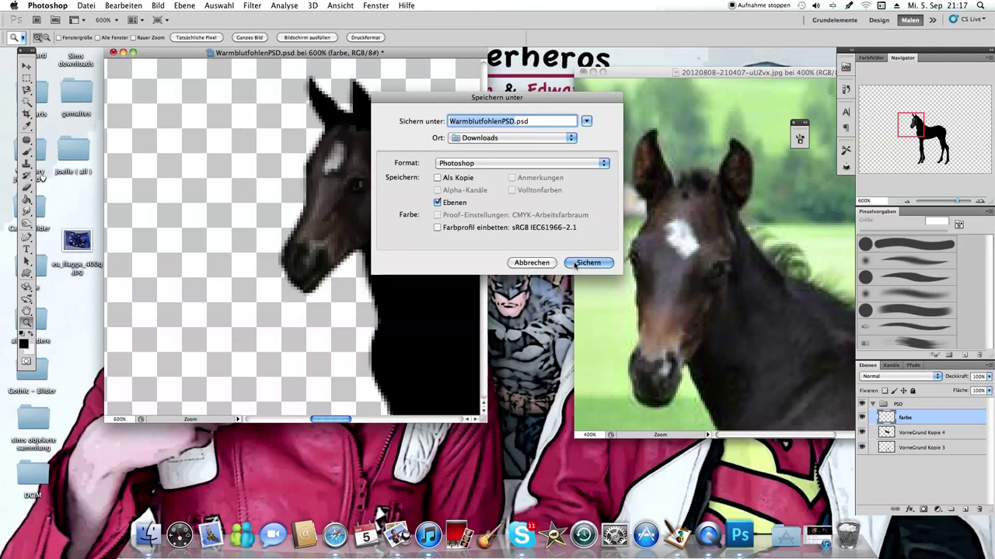
key("BackSpace")
type("fohli")
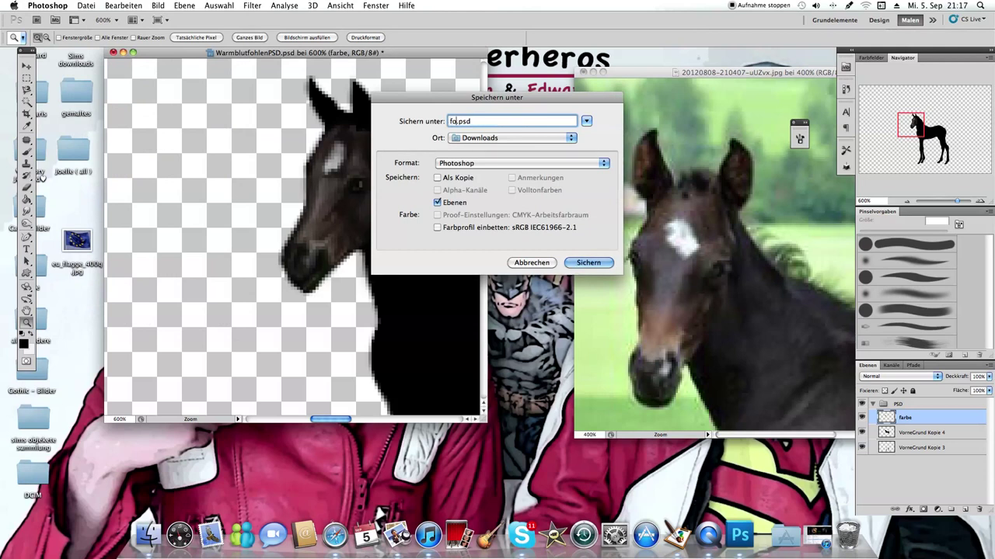
left_click(485, 138)
left_click(482, 233)
left_click(581, 263)
left_click(613, 229)
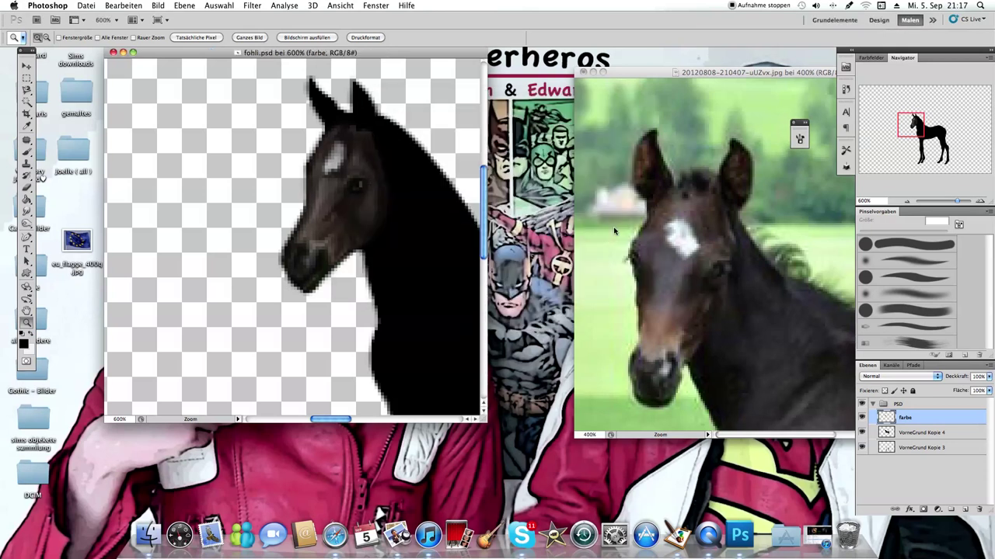